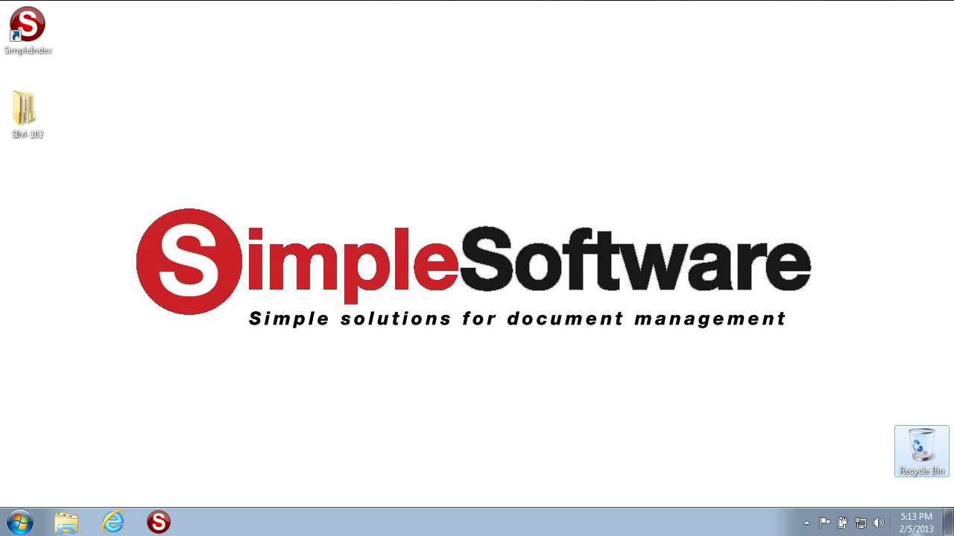
Step: Launch SimpleIndex and start a new job in the Configuration Wizard
double_click(29, 26)
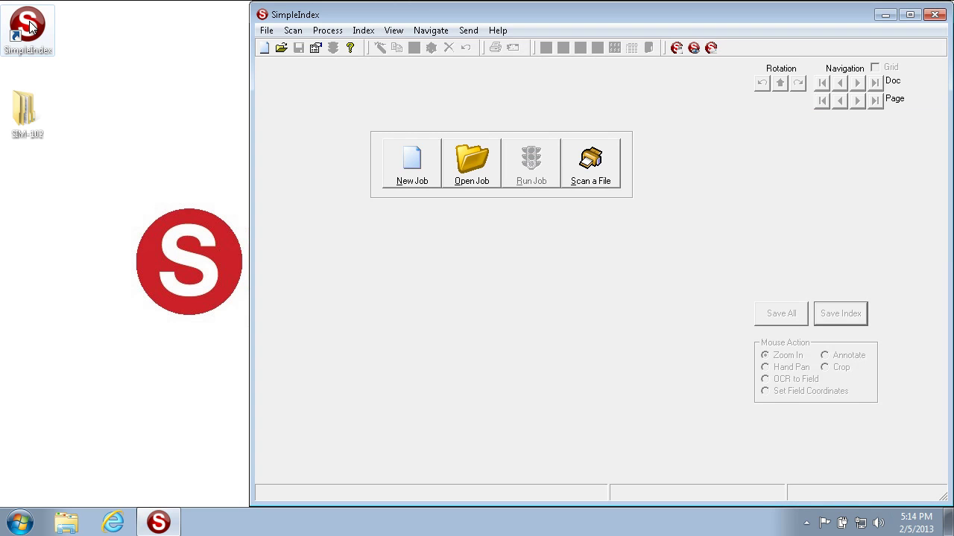
left_click(414, 170)
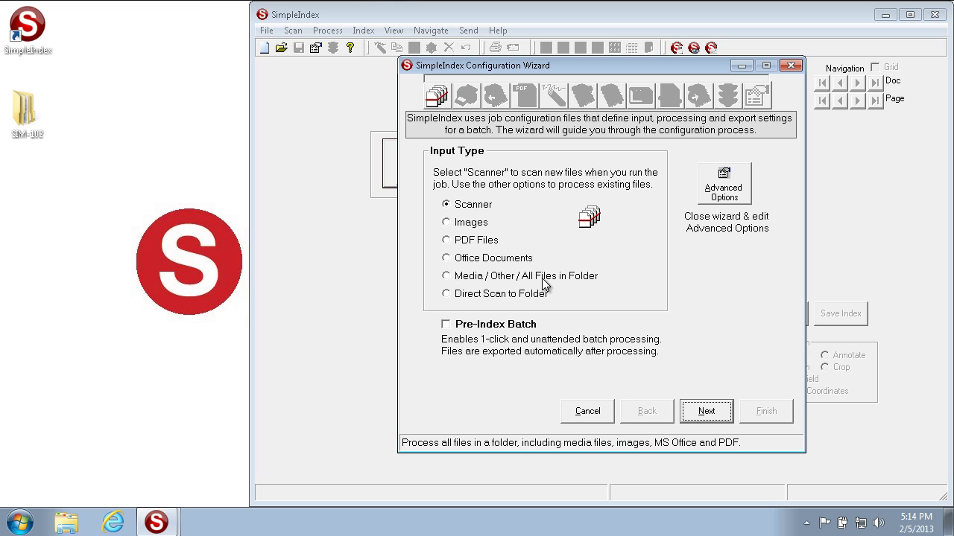
Step: Check the three sample invoices in SIM-102\Input, then choose Images as the input type
double_click(24, 111)
double_click(198, 104)
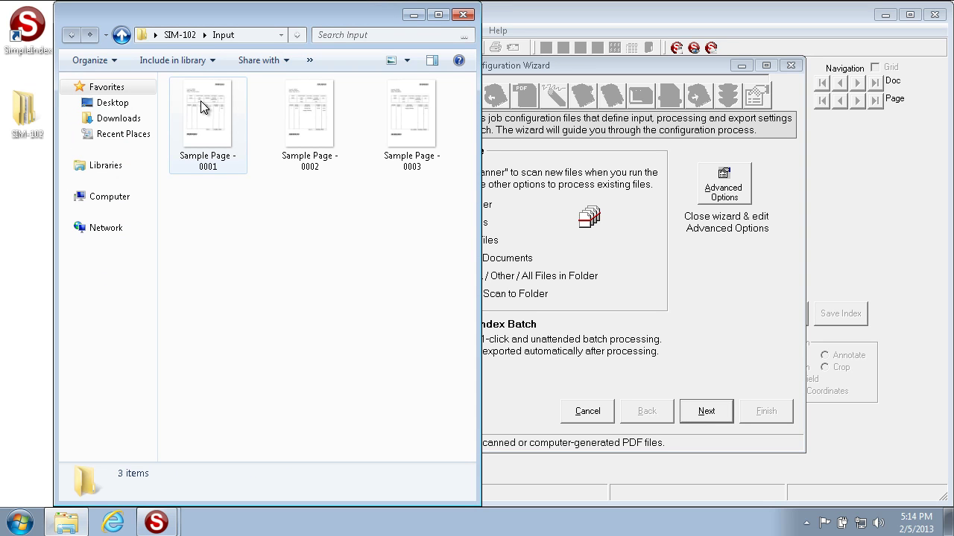
left_click(603, 244)
left_click(449, 224)
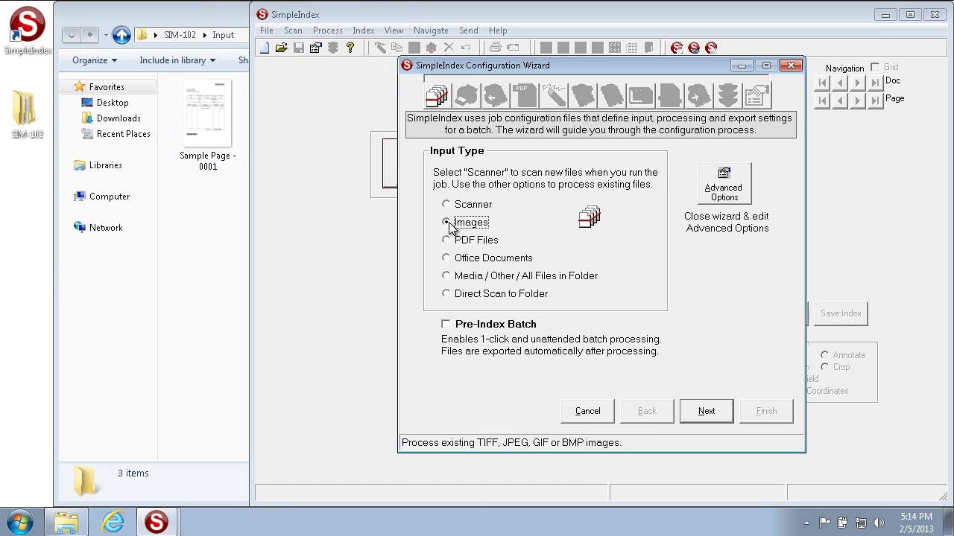
left_click(705, 413)
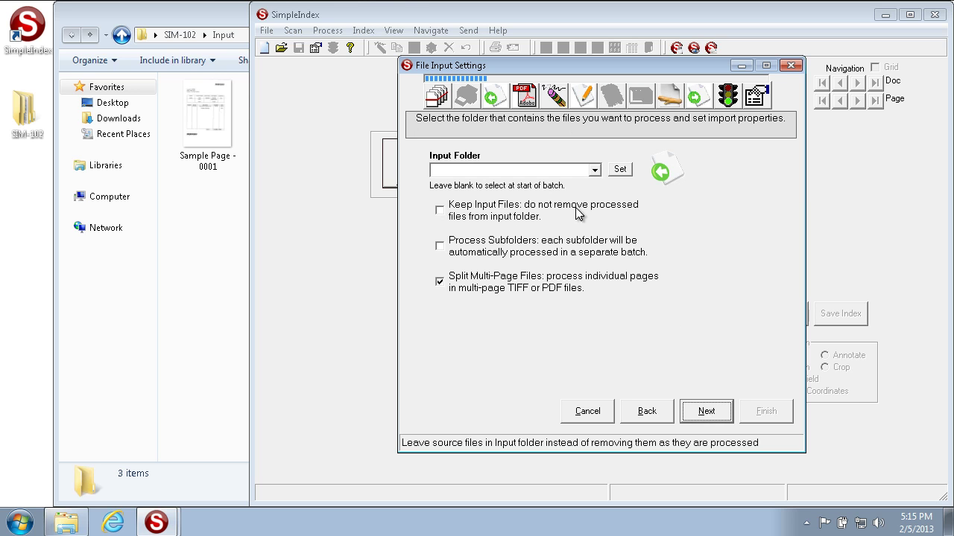
Step: Set SIM-102\Input as the input folder and enable Keep Input Files
left_click(619, 170)
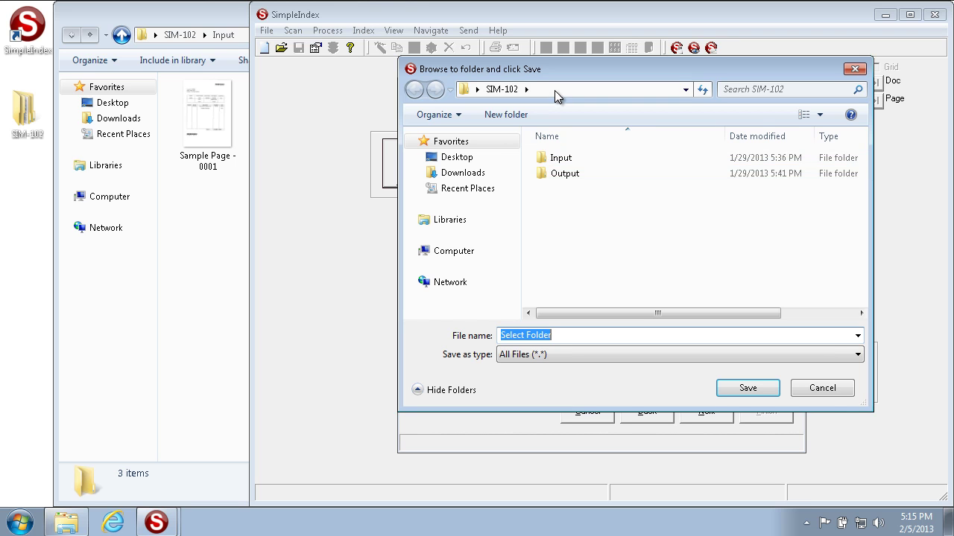
left_click(555, 90)
double_click(562, 157)
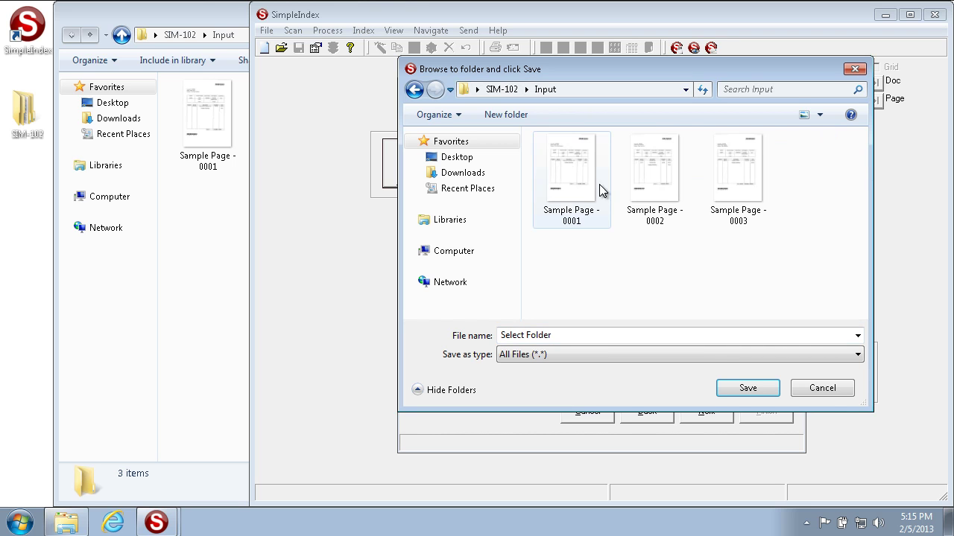
left_click(740, 388)
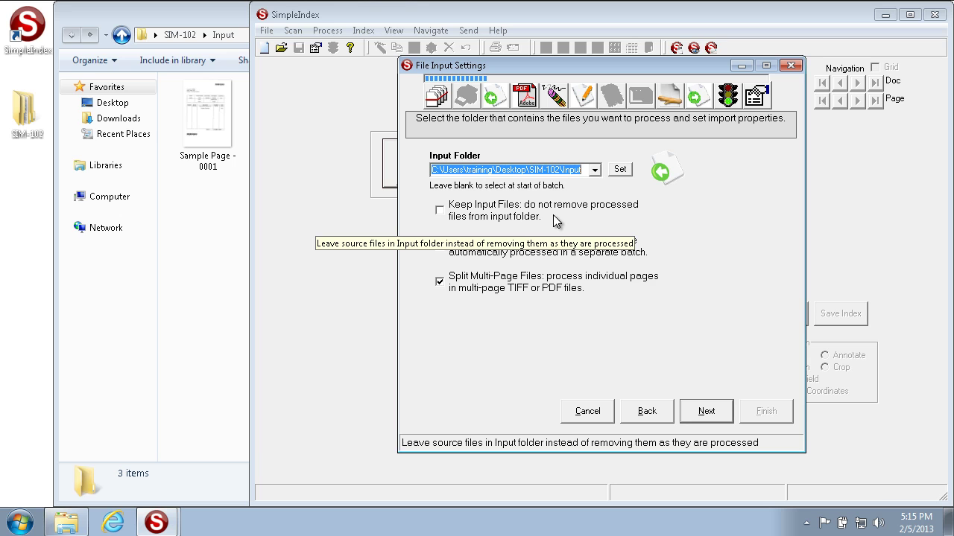
left_click(508, 221)
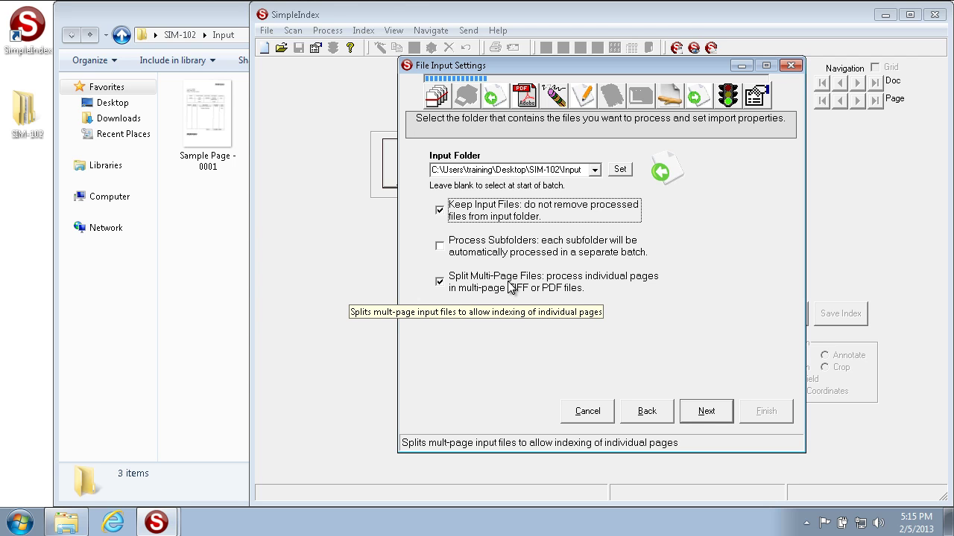
left_click(708, 413)
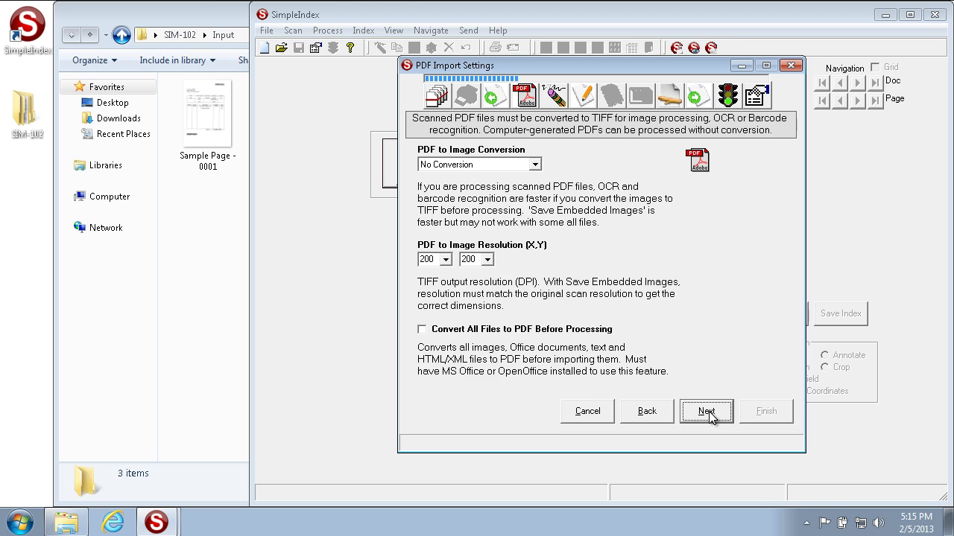
Step: Pass PDF Import and Image Processing & Full-Text OCR settings, leaving their defaults
left_click(707, 412)
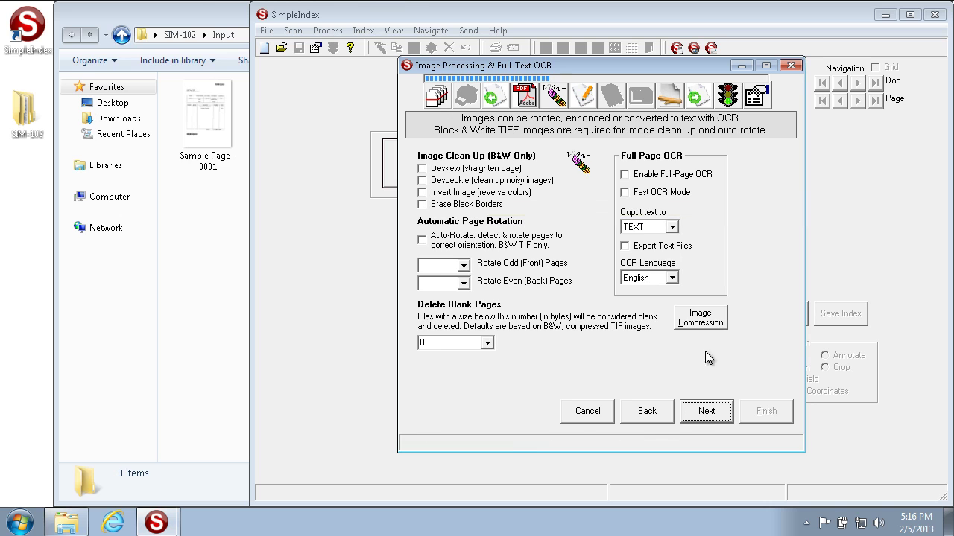
left_click(706, 412)
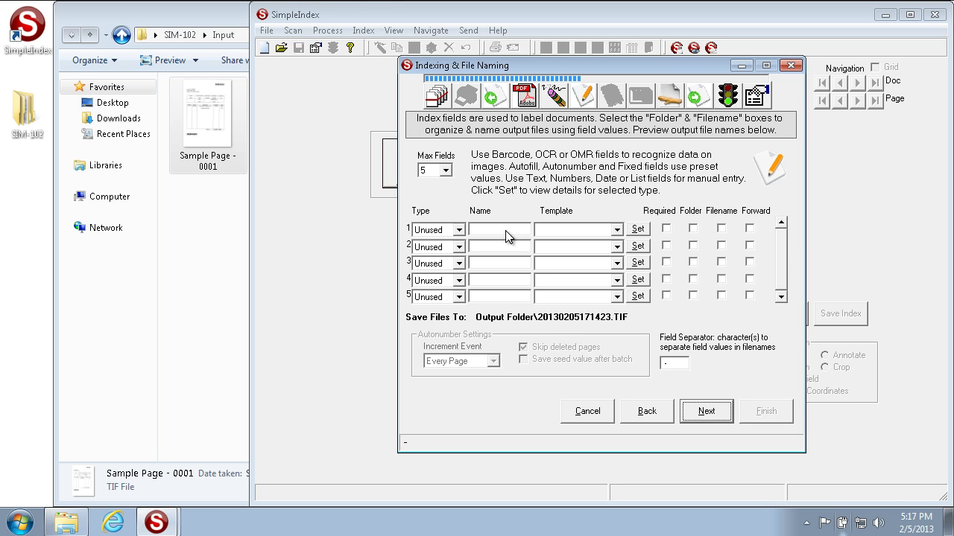
Step: After previewing Sample Page - 0001, name fields Business Name, Account Number and Order Number
double_click(220, 130)
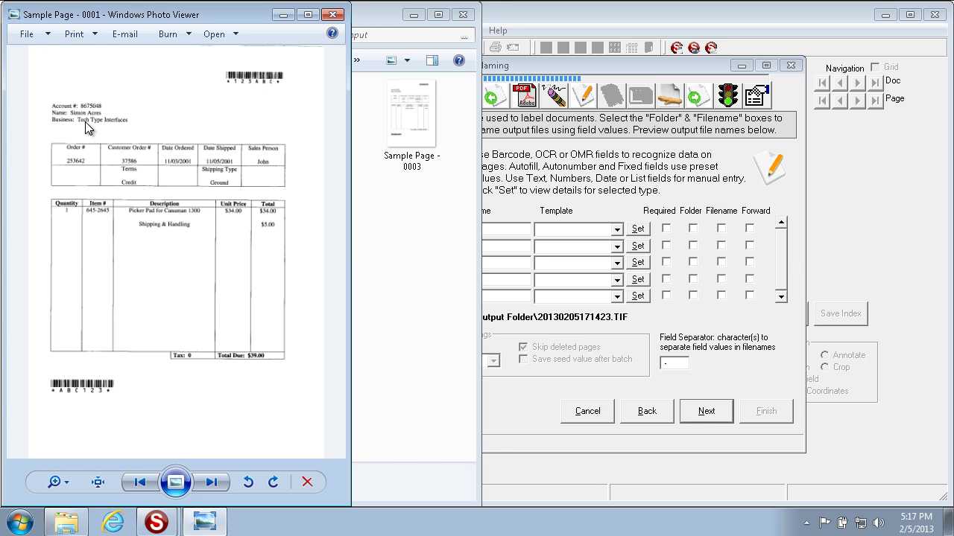
left_click(333, 14)
left_click(524, 230)
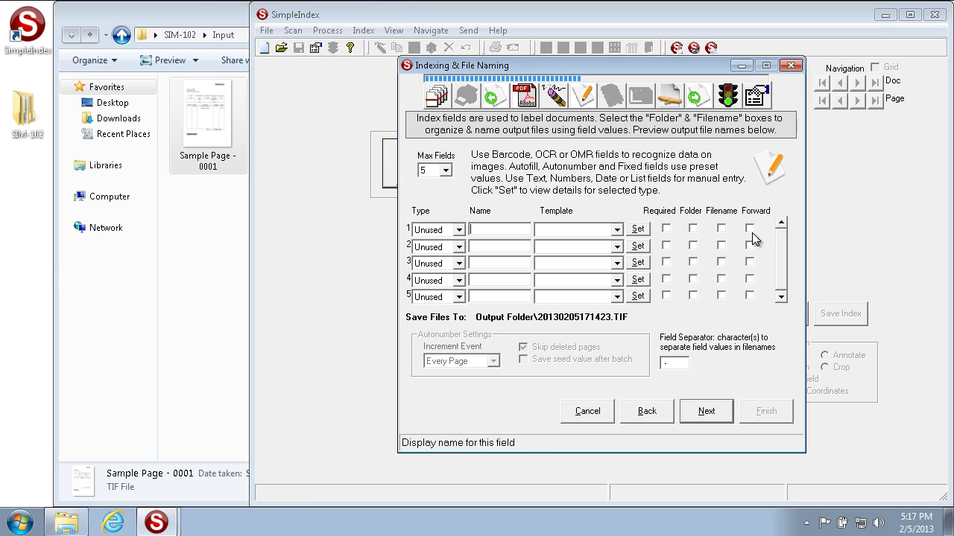
type("Business Name")
left_click(495, 247)
type("Account Number")
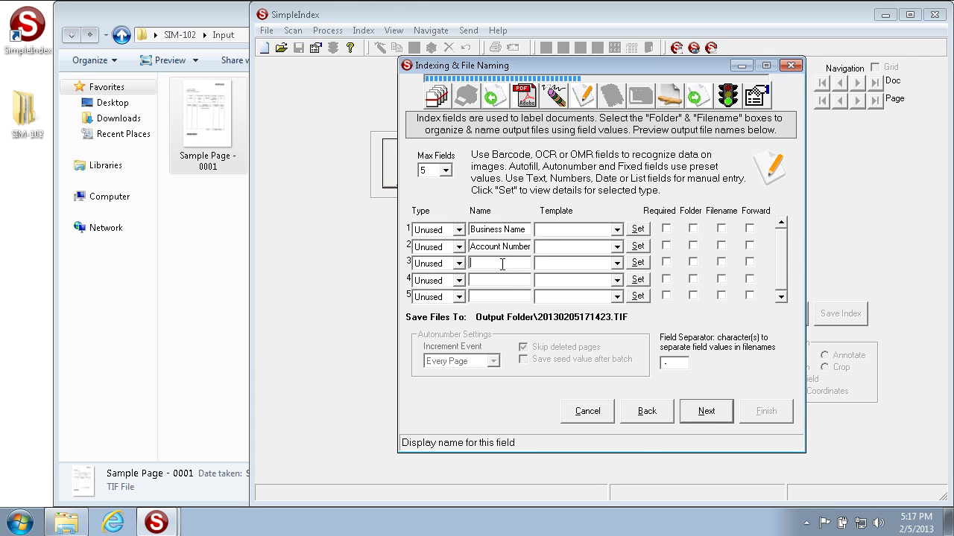
type("Order Number")
left_click_drag(526, 231, 441, 236)
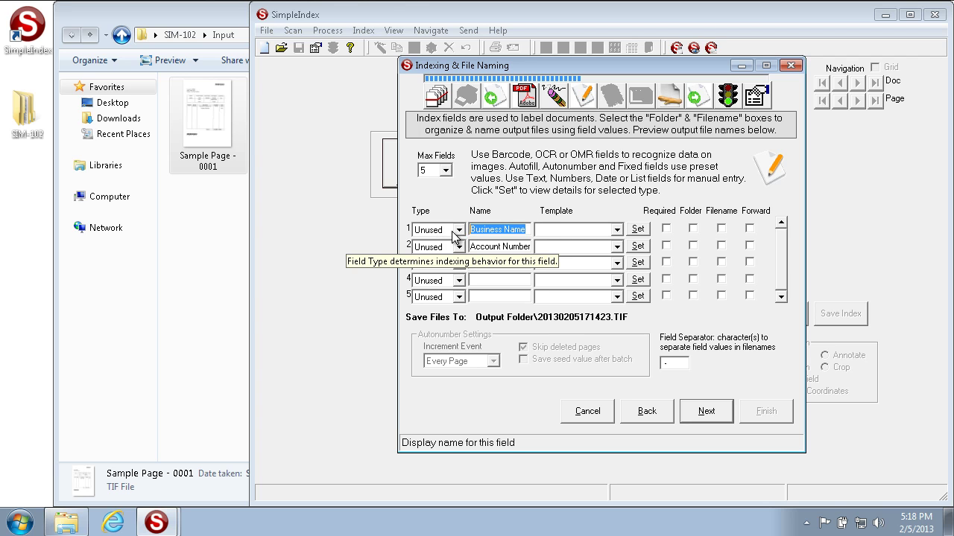
Step: Make Business Name, Account Number and Order Number Text fields, and tick Folder for Business Name
left_click(459, 231)
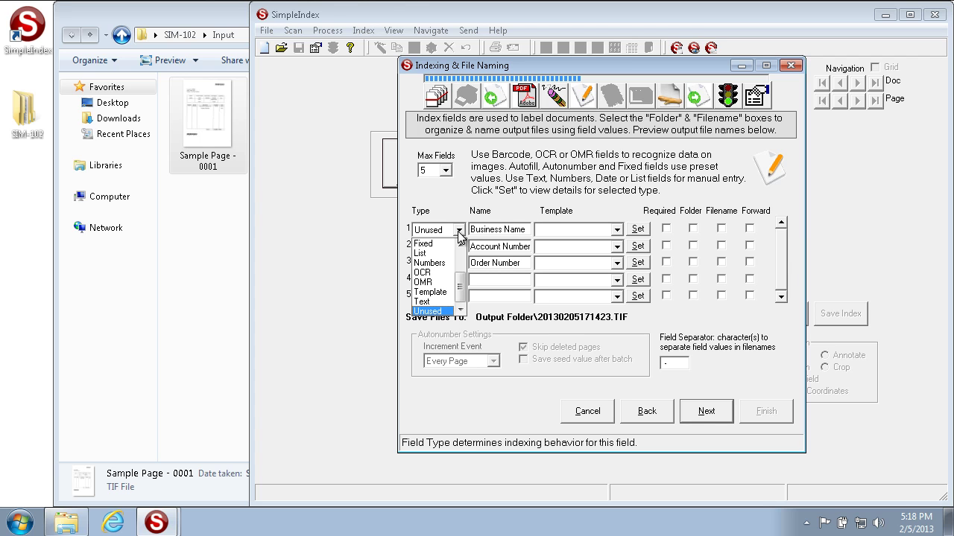
left_click(431, 308)
left_click(446, 247)
left_click(430, 318)
left_click(445, 263)
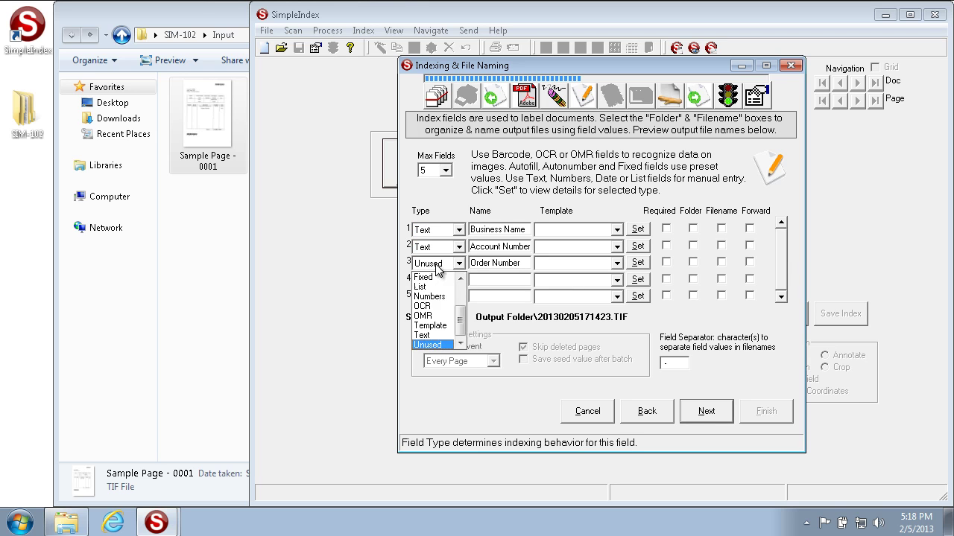
left_click(424, 335)
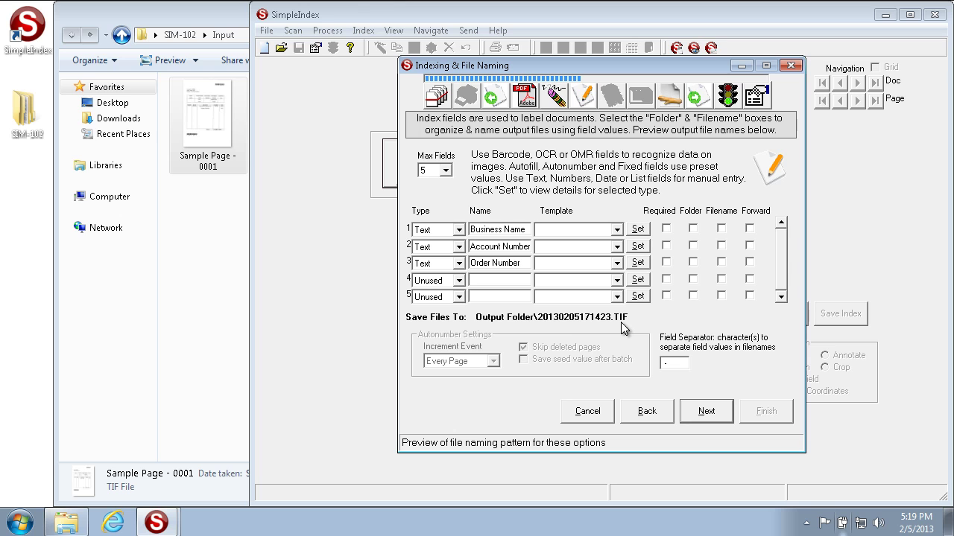
left_click(693, 229)
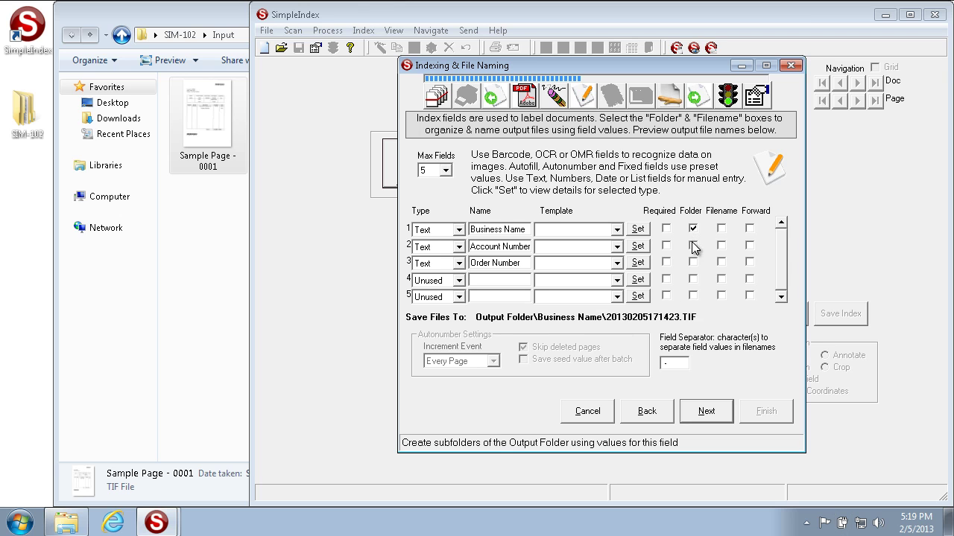
Step: Use Business Name as the folder and Account Number - Order Number as the file name
left_click(693, 245)
left_click(693, 262)
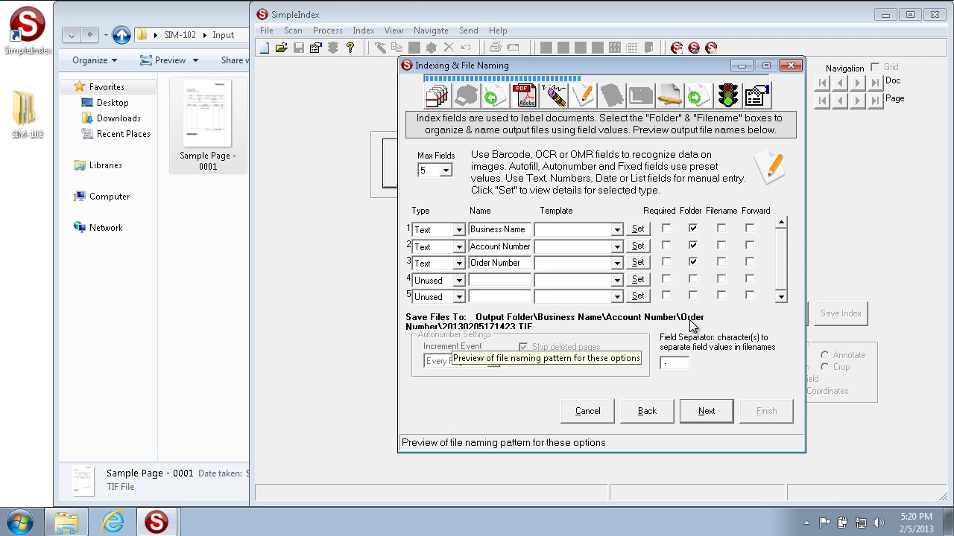
left_click(721, 228)
left_click(722, 246)
left_click(721, 262)
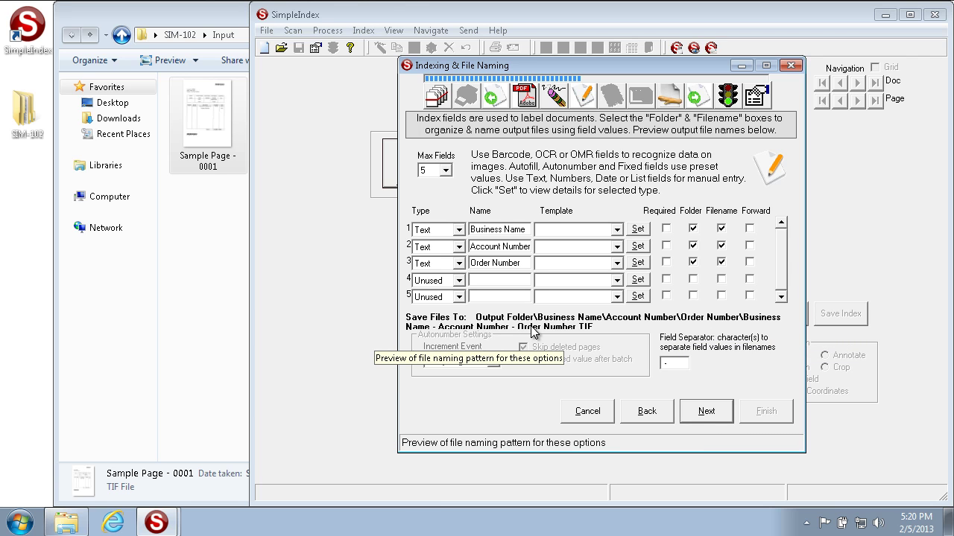
double_click(683, 364)
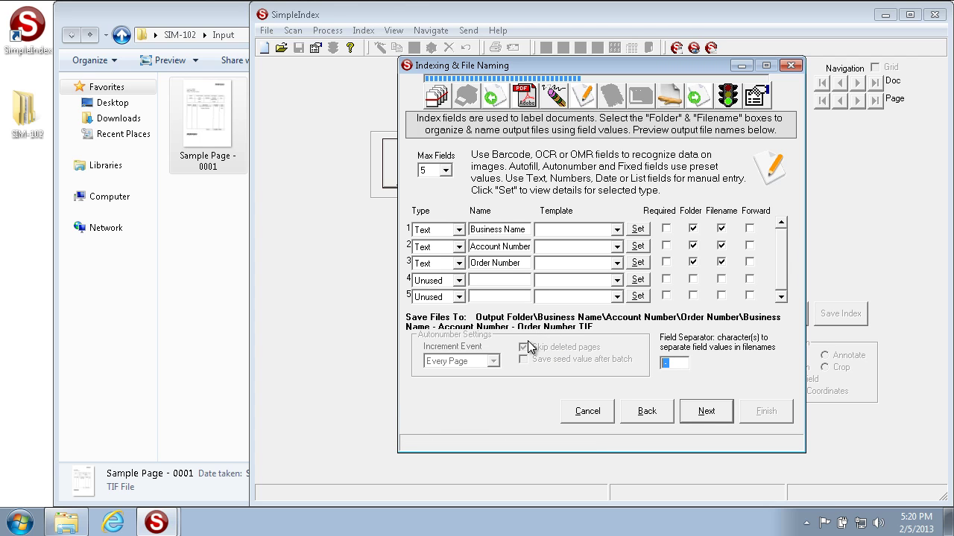
left_click(721, 229)
left_click(692, 246)
left_click(693, 262)
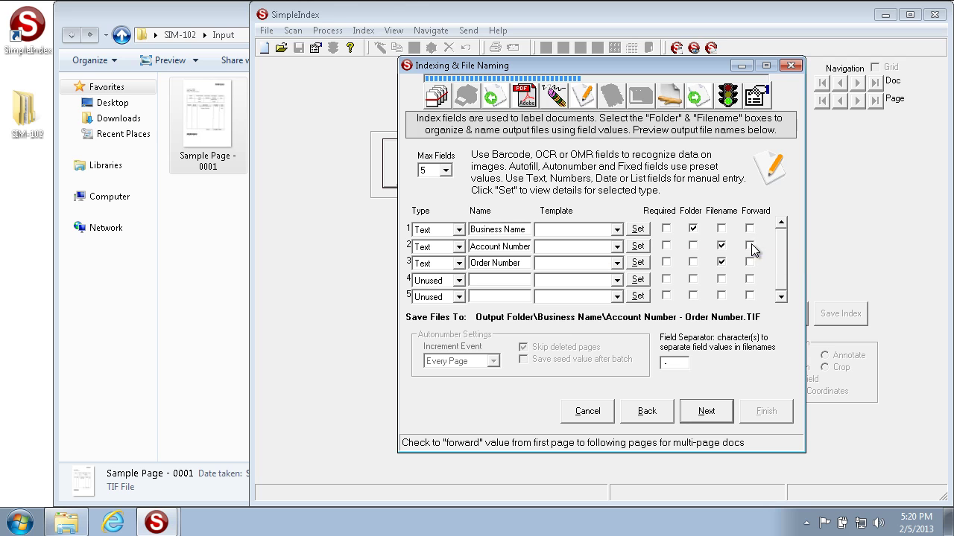
Step: Make all three index fields required and reach Export Index Values & Batch Logging
left_click(665, 228)
left_click(665, 245)
left_click(665, 262)
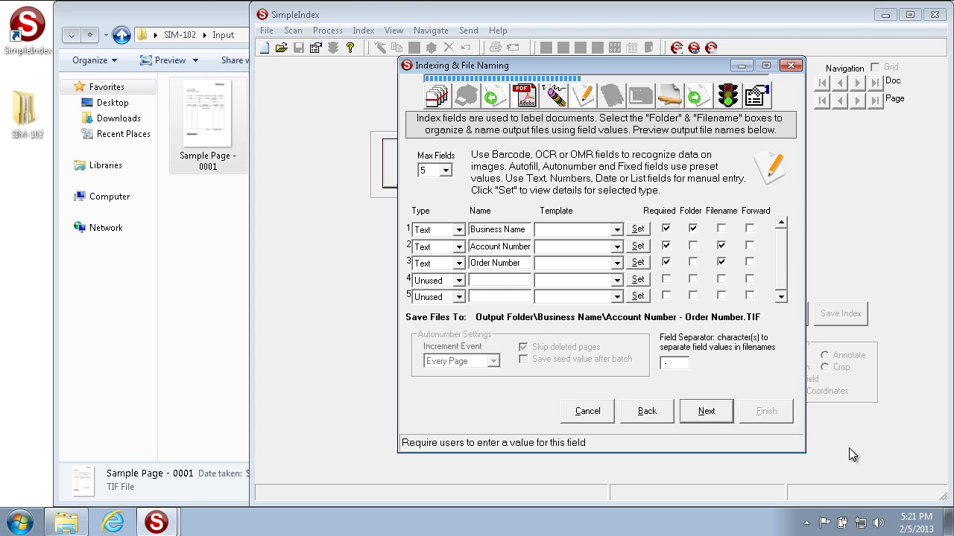
left_click(705, 411)
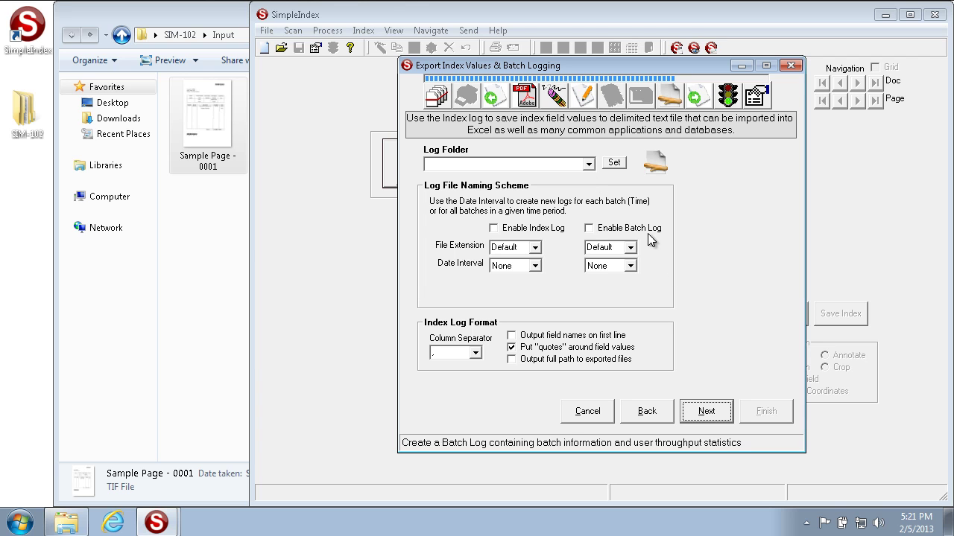
Step: Move to File Output Settings and confirm SIM-102\Output is empty in Explorer
left_click(706, 411)
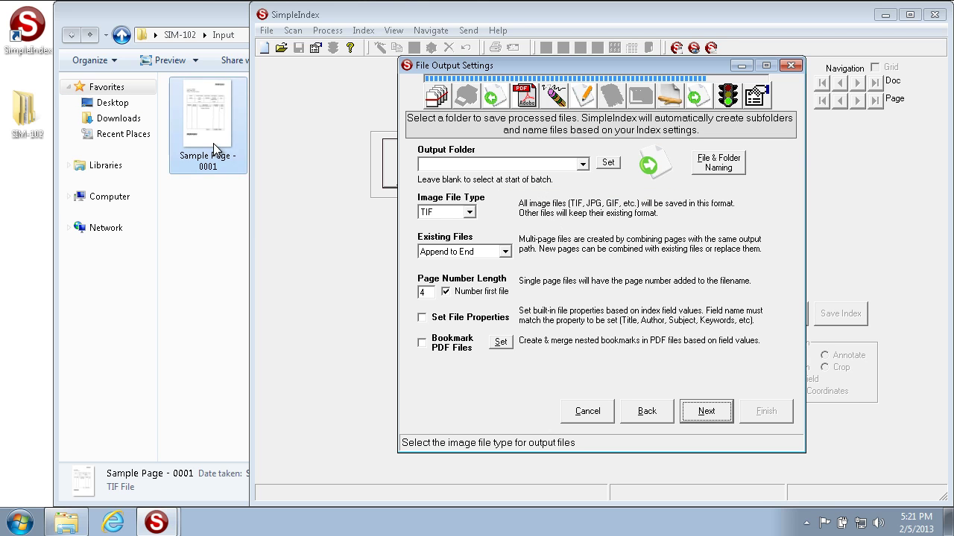
left_click(180, 35)
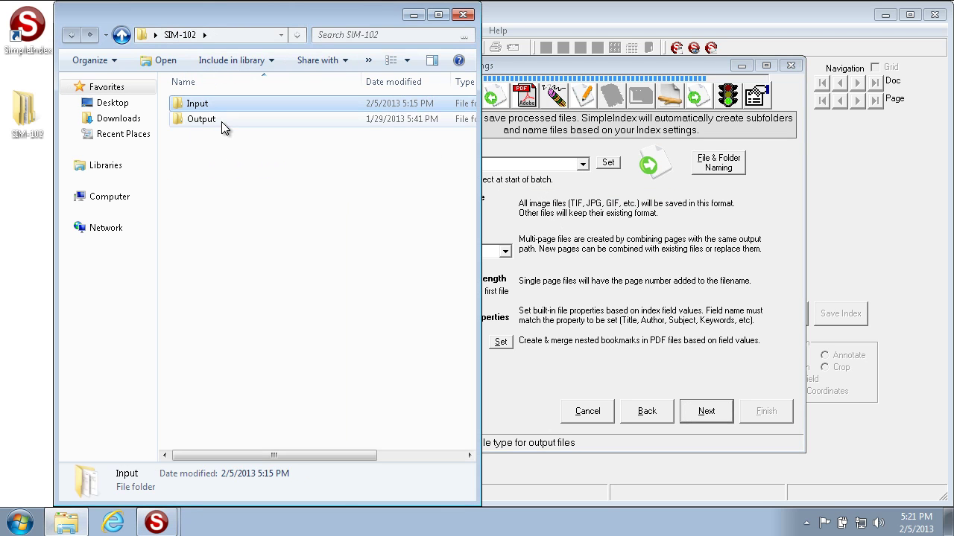
double_click(222, 121)
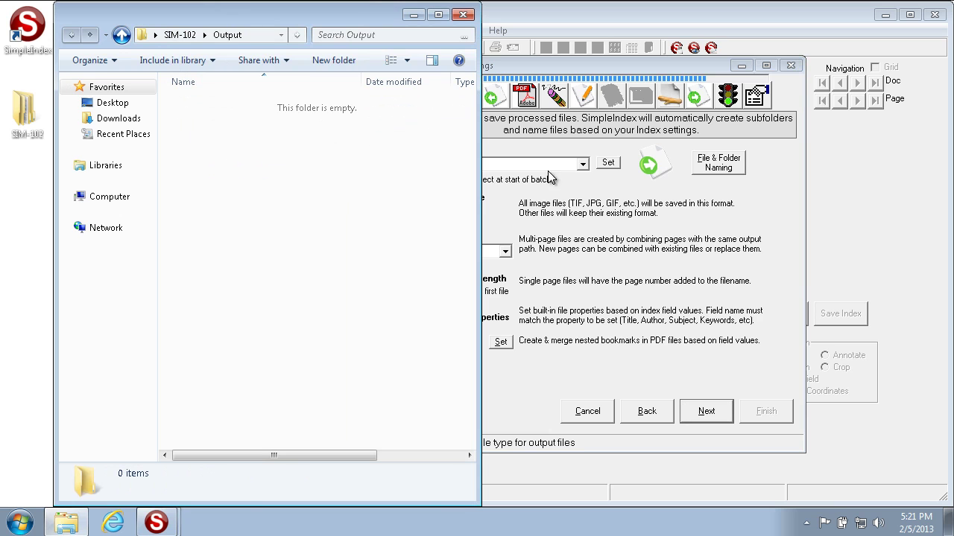
Step: Browse up from Input and set SIM-102\Output as the Output Folder
left_click(609, 163)
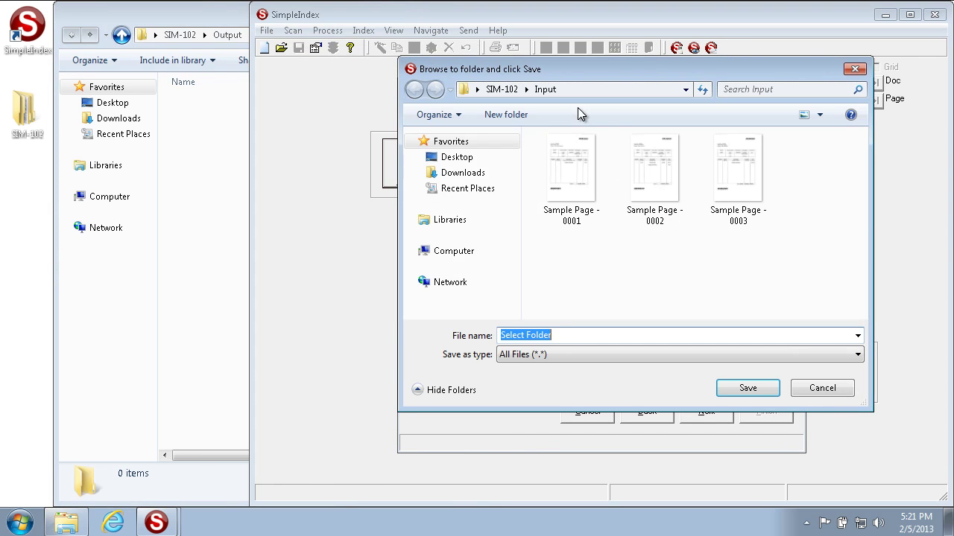
left_click(477, 88)
left_click(496, 89)
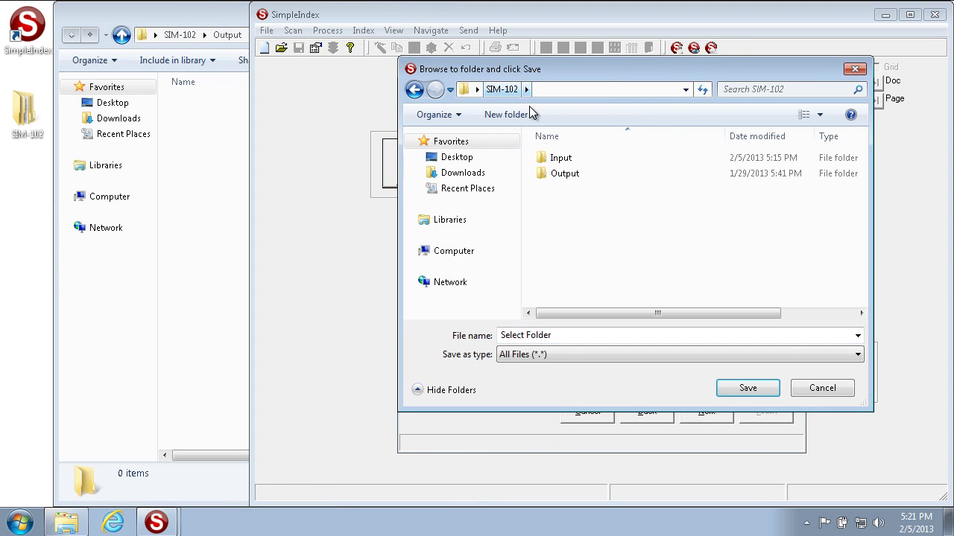
double_click(575, 176)
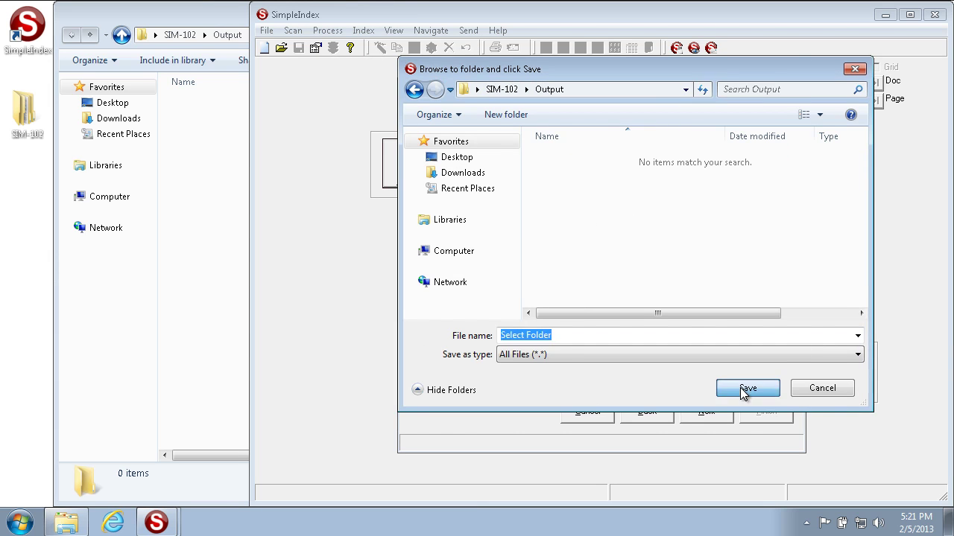
left_click(748, 388)
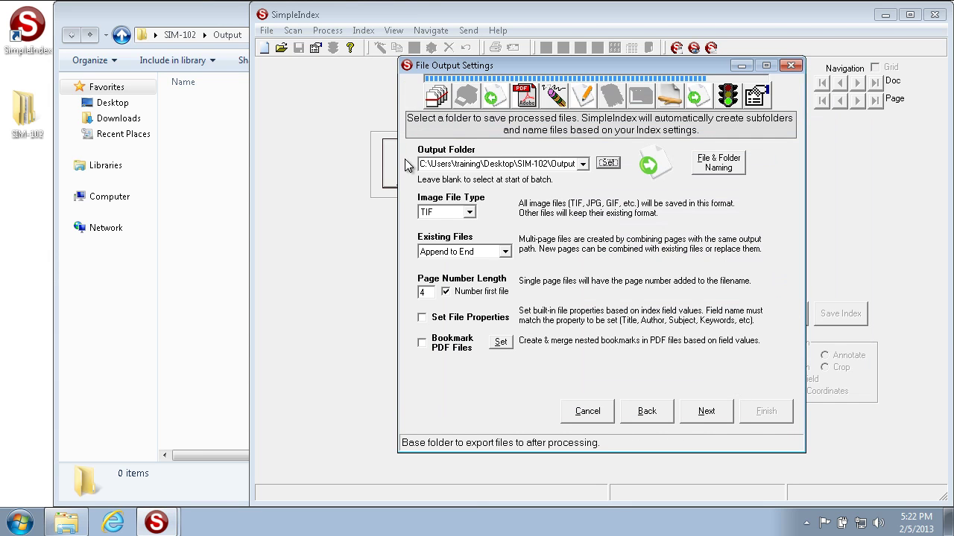
double_click(532, 164)
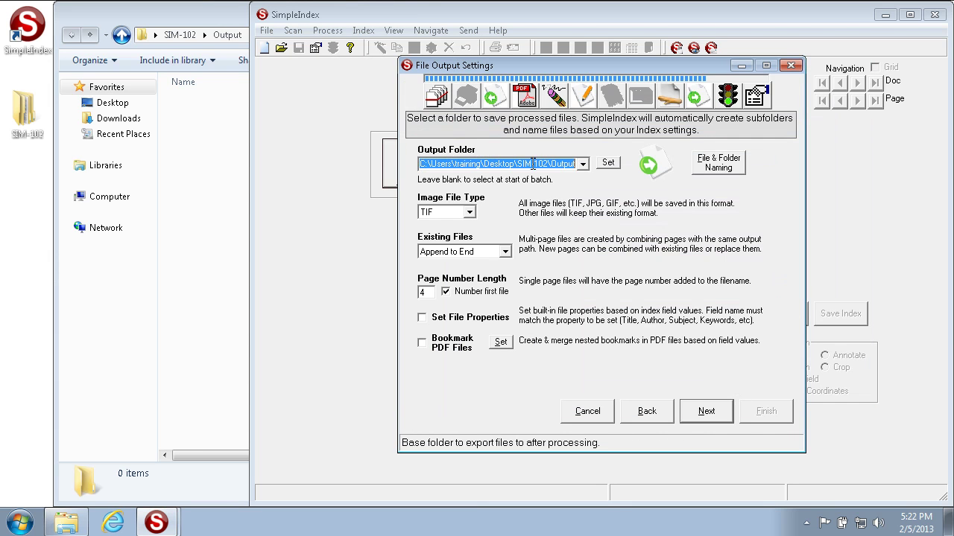
Step: Set Image File Type to PDF with Existing Files on Append to End
left_click(470, 214)
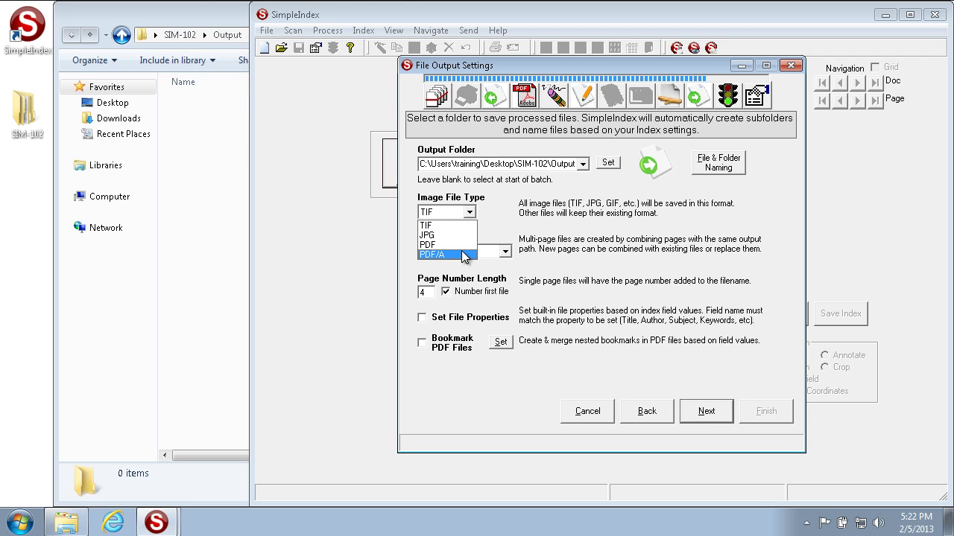
left_click(462, 246)
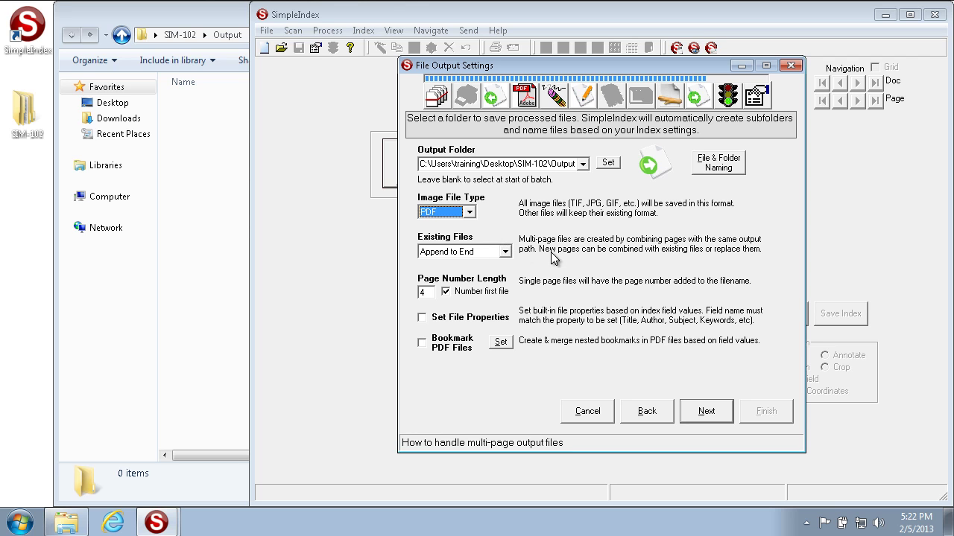
left_click(506, 253)
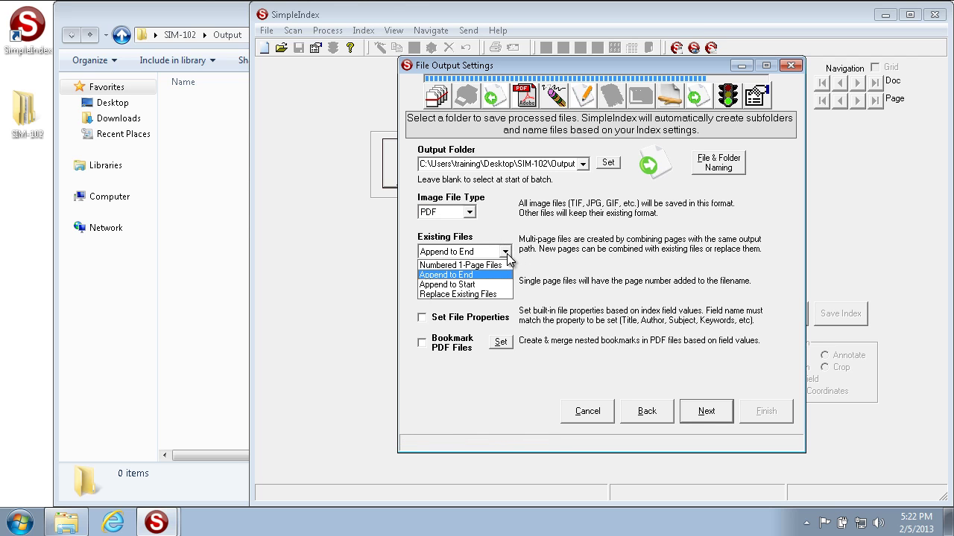
left_click(506, 254)
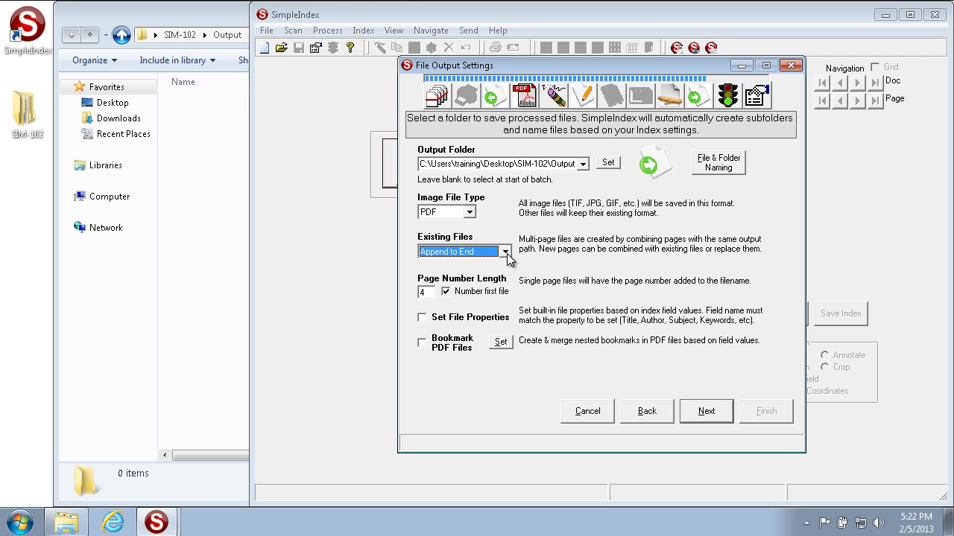
Step: Keep Append to End and page number length 4, then continue to Wizard Complete
left_click(505, 253)
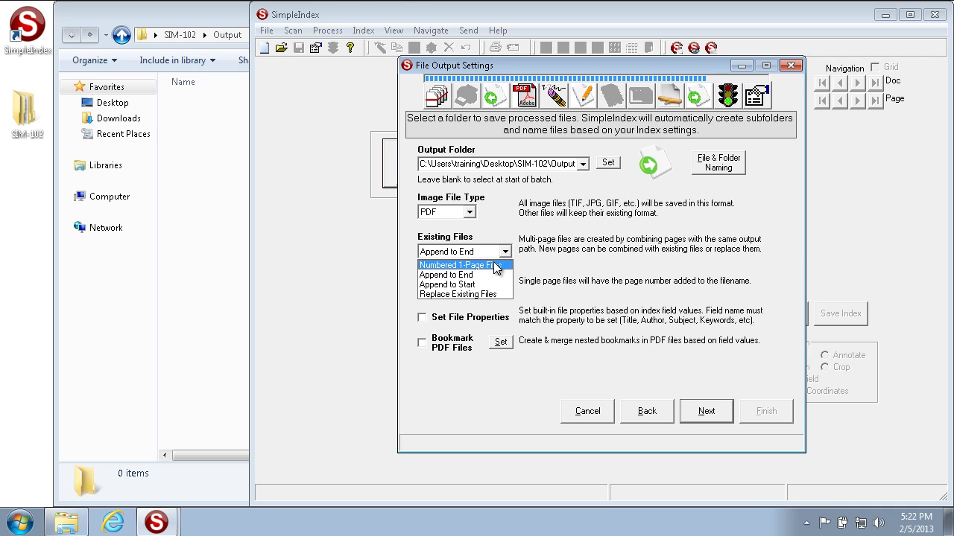
left_click(573, 270)
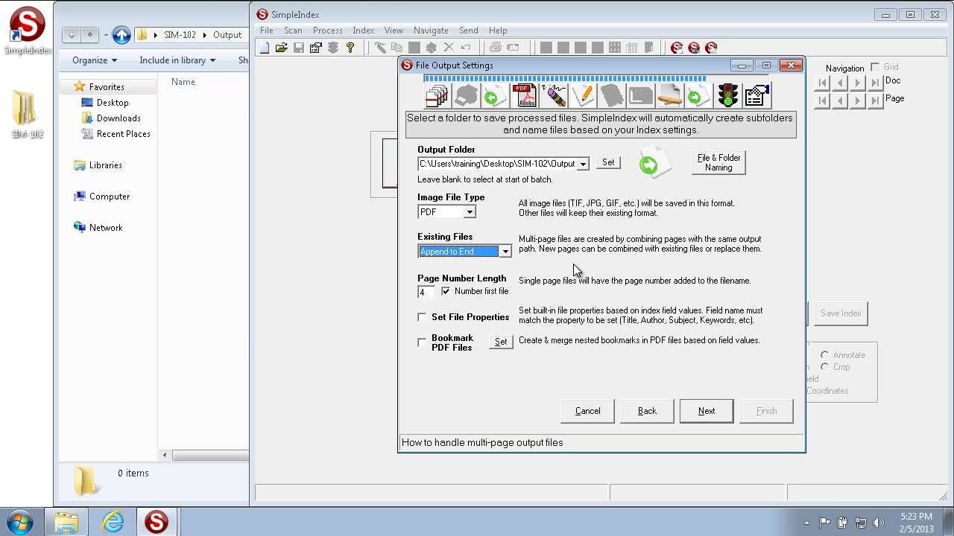
left_click(500, 252)
left_click(499, 254)
key("Tab")
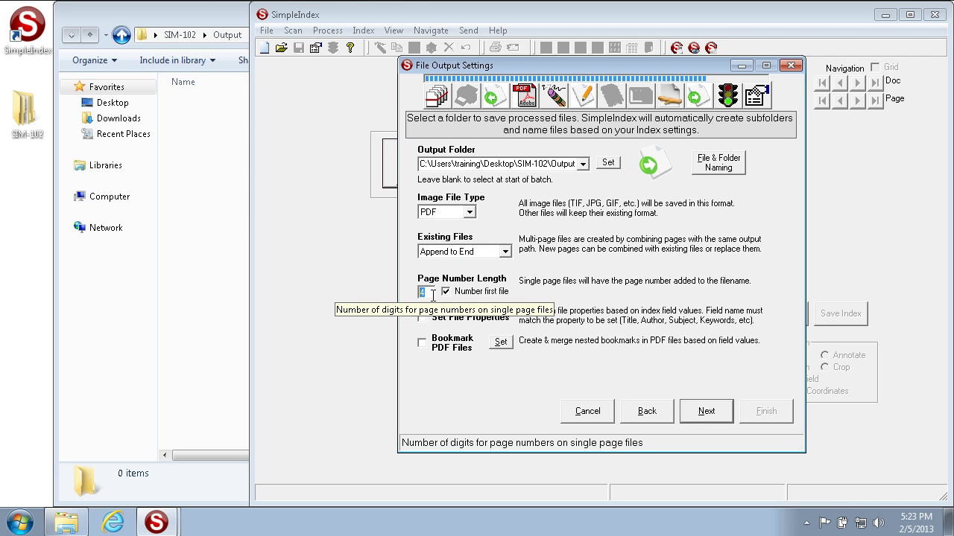
left_click(453, 254)
left_click(445, 275)
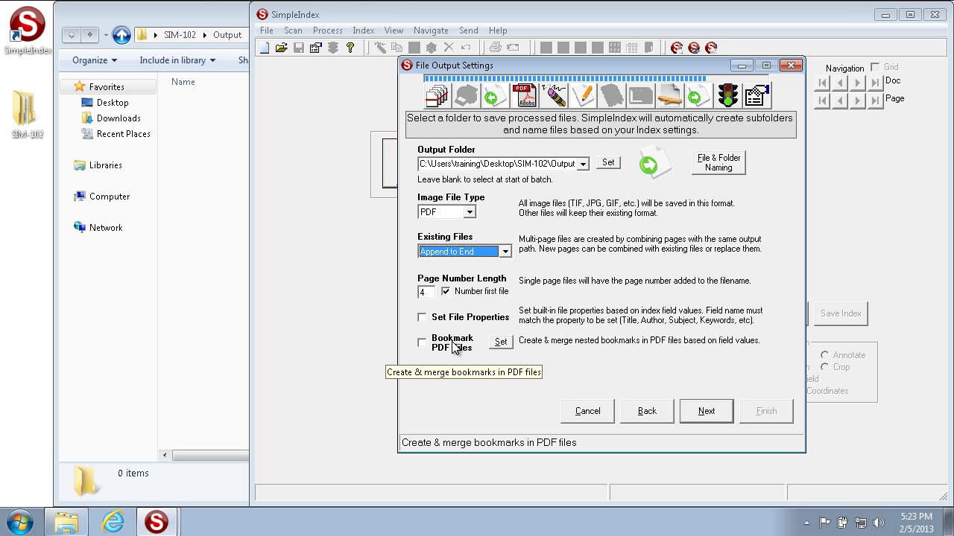
left_click(705, 412)
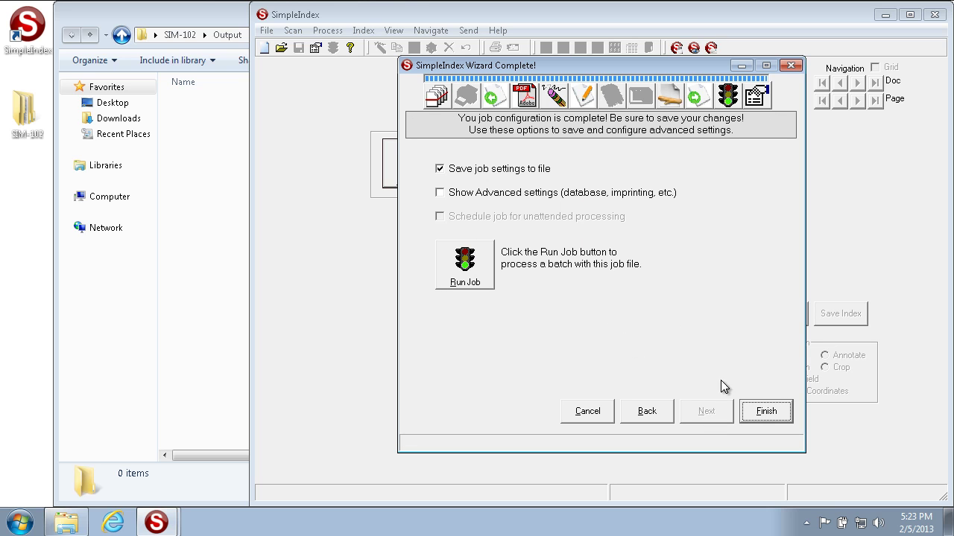
Step: Finish the wizard and save the job file as SIM-102 inside the SIM-102 folder
left_click(766, 414)
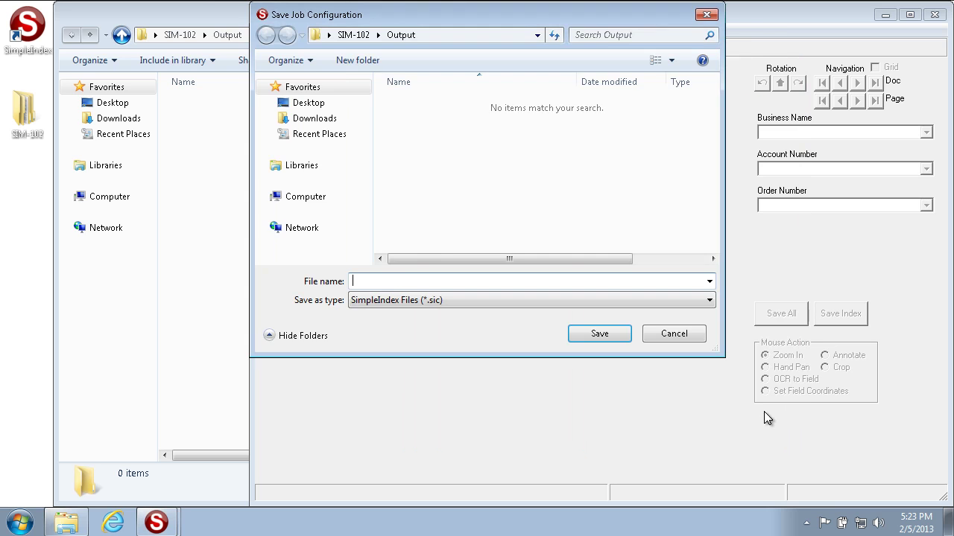
left_click(362, 37)
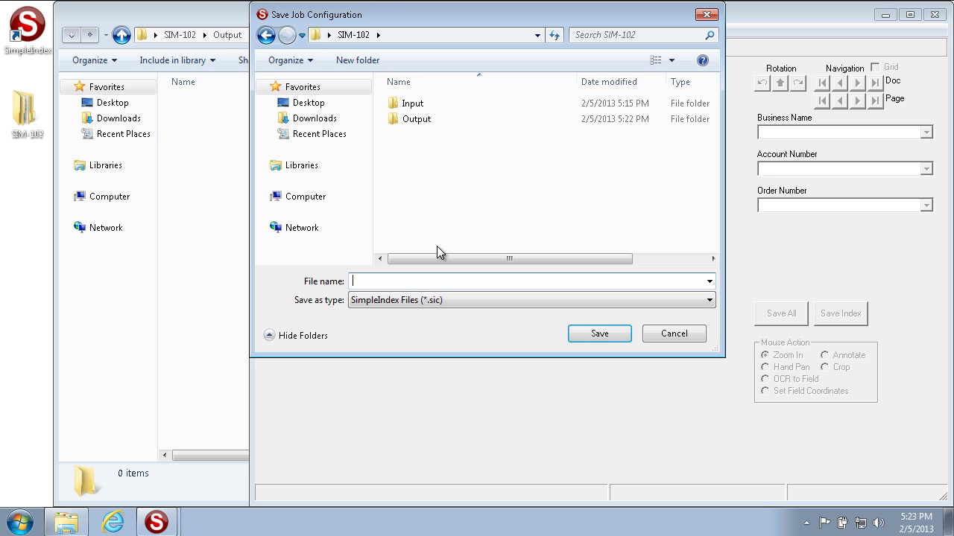
type("SIM-102")
left_click(591, 339)
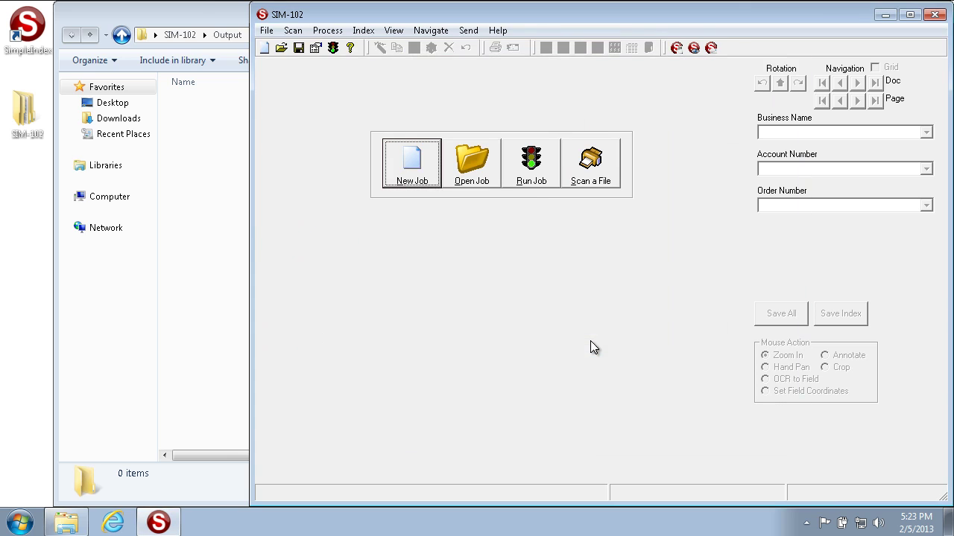
Step: In Explorer's SIM-102 folder, confirm the SIM-102 job file sits beside Input and Output, widening the Type column
left_click(174, 37)
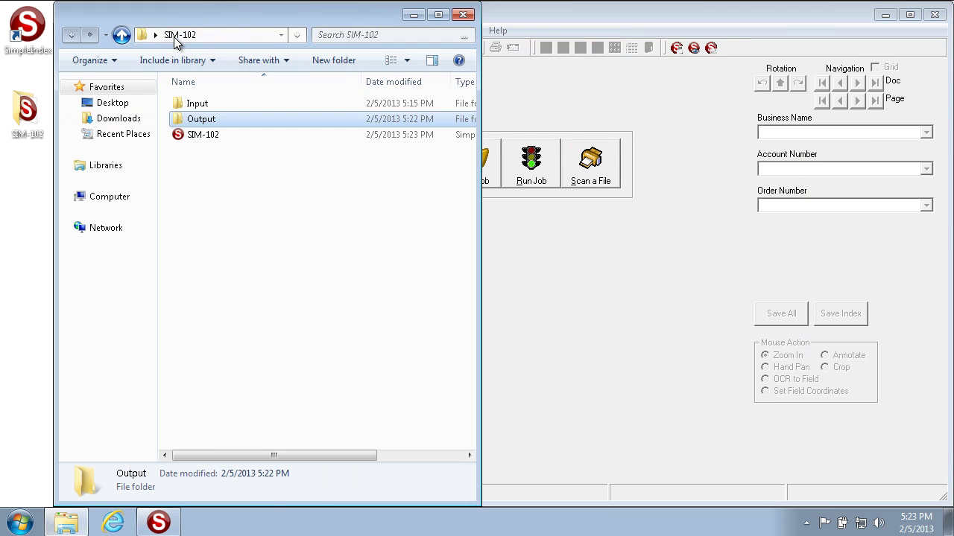
left_click(217, 134)
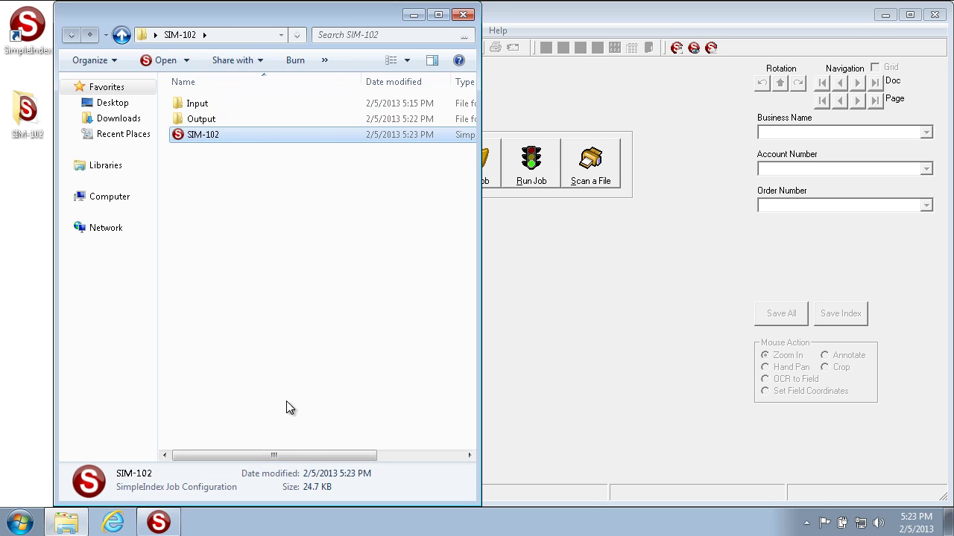
left_click_drag(312, 458, 394, 456)
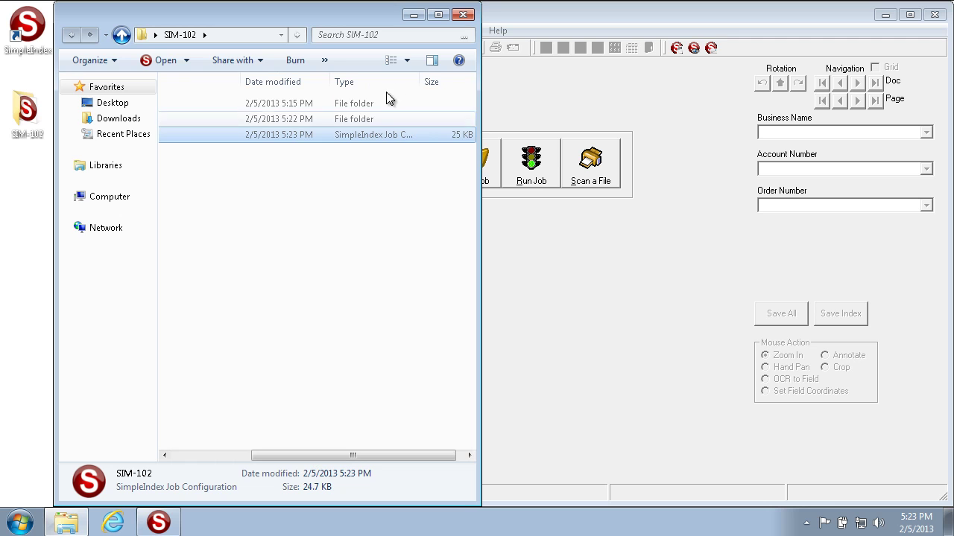
left_click_drag(422, 81, 462, 79)
left_click_drag(364, 456, 228, 434)
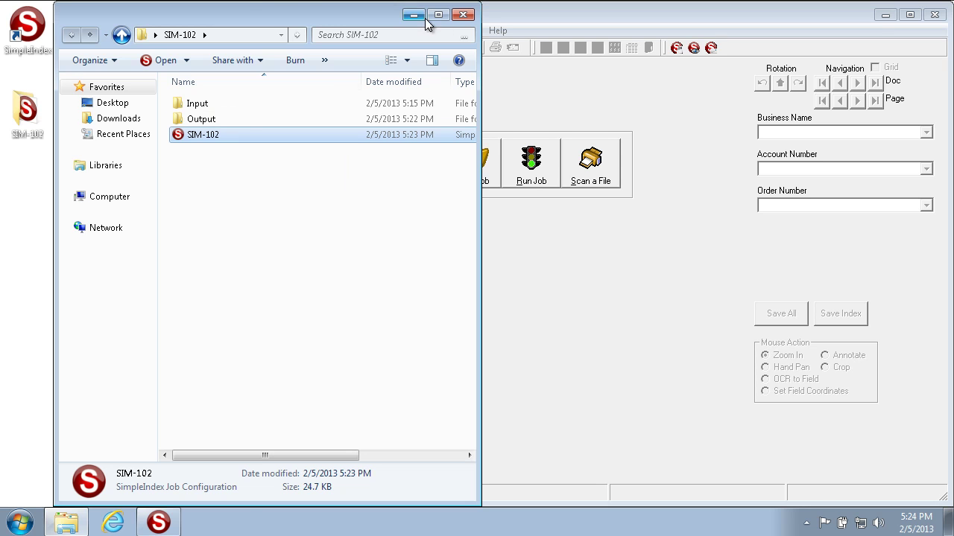
left_click(556, 113)
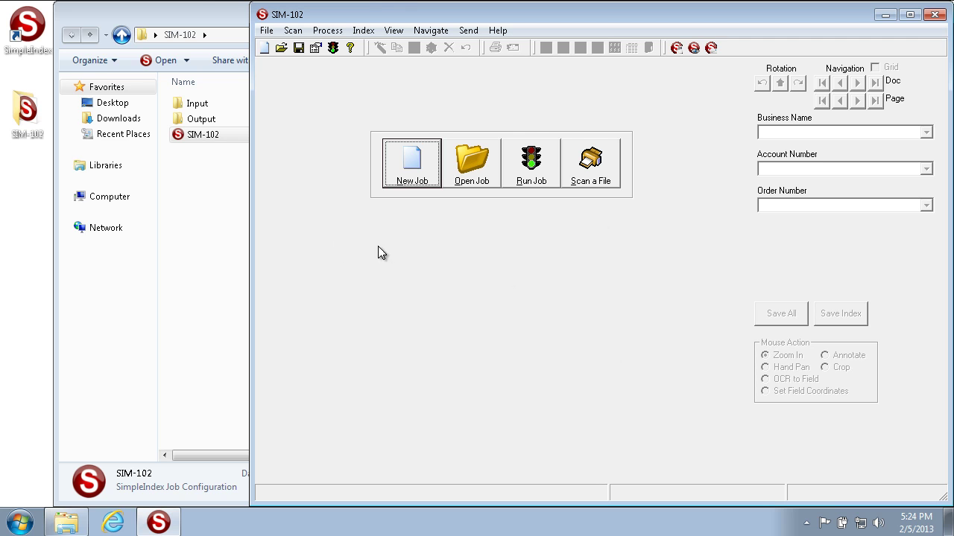
Step: Start a batch and save invoice 1 as Tech Type Interfaces with its account and order numbers
left_click(537, 174)
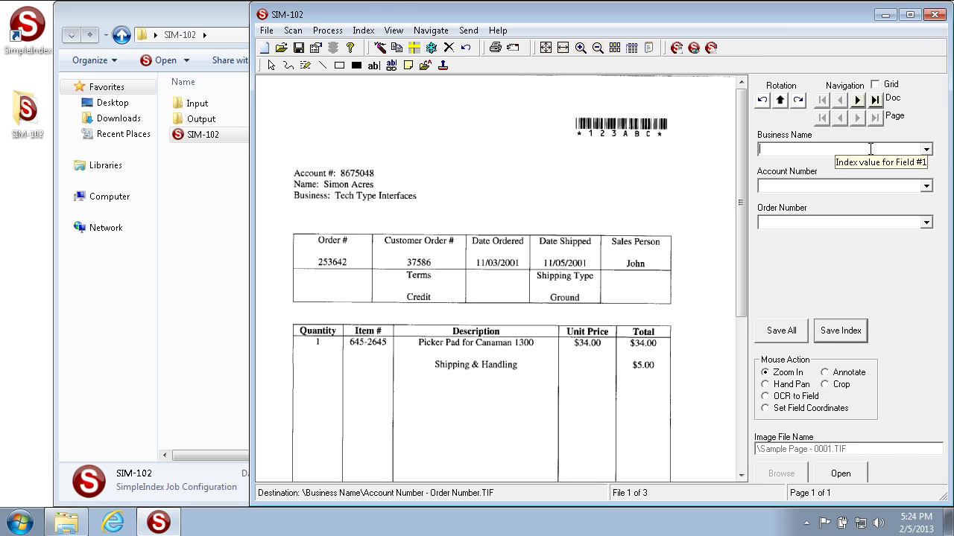
type("Tech Typ")
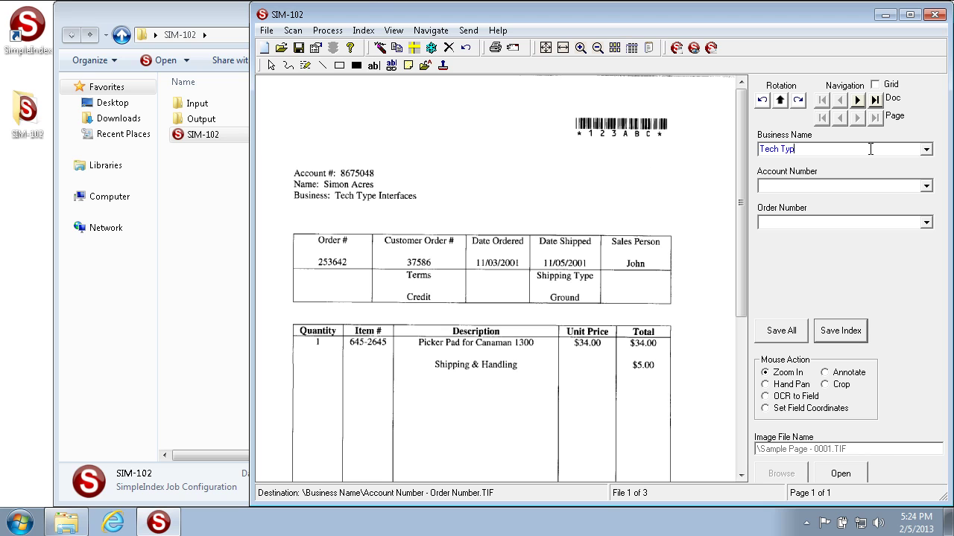
type("e Interfaces")
key("Tab")
type("8675048")
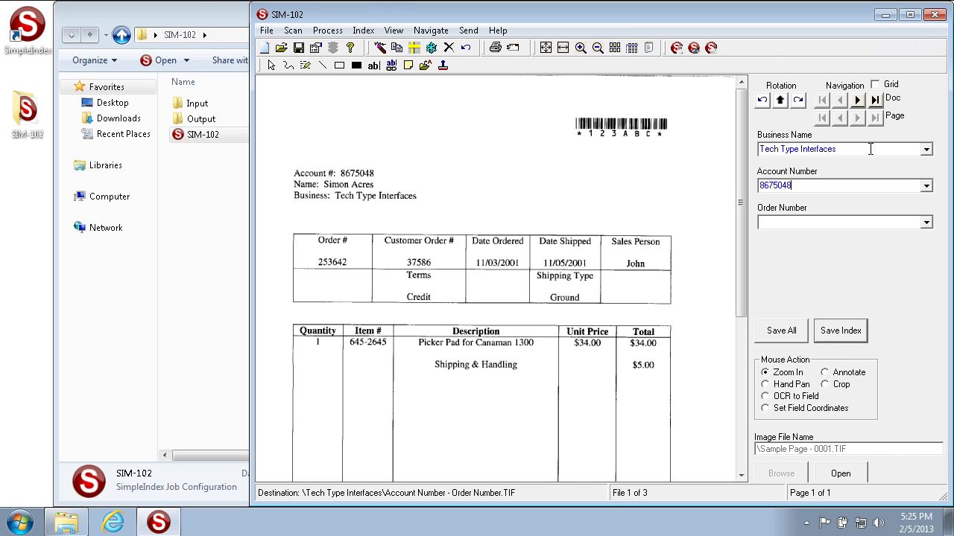
key("Tab")
type("253642")
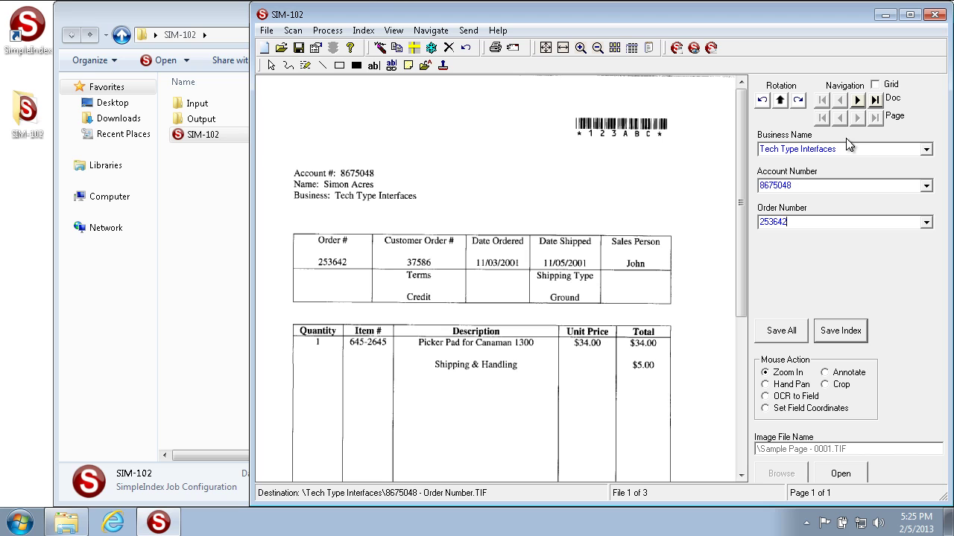
left_click(861, 153)
double_click(860, 153)
left_click(859, 153)
left_click(833, 339)
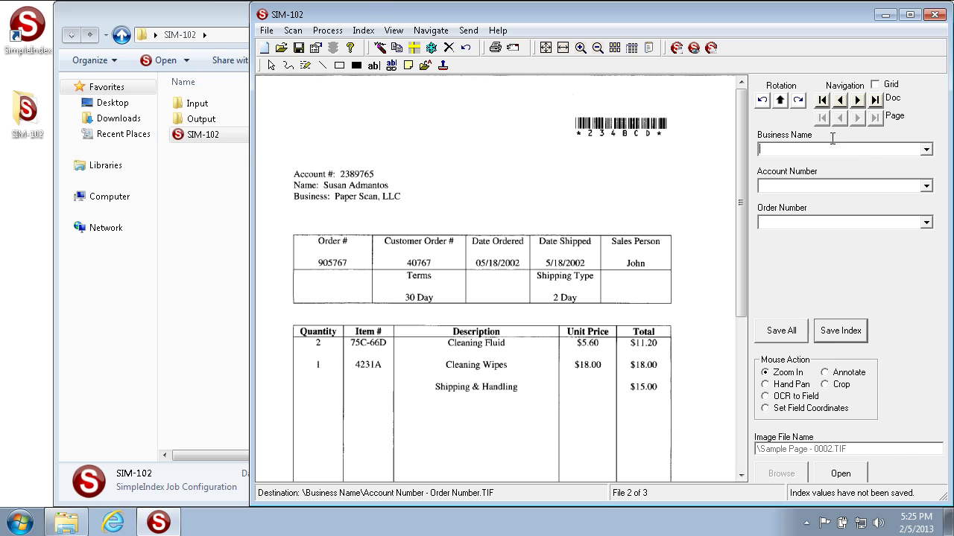
Step: Show the batch index grid and widen its Business Name column
left_click(892, 88)
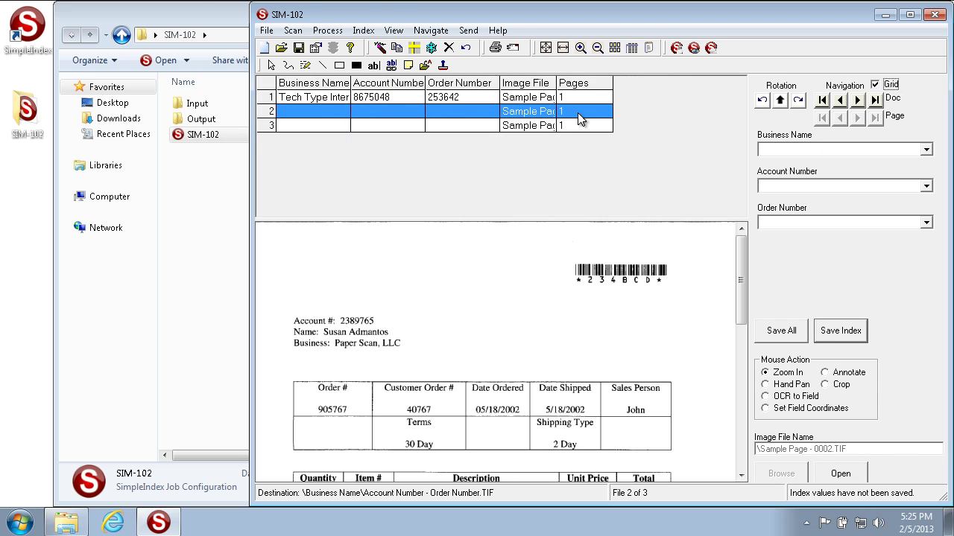
left_click(356, 97, "shift")
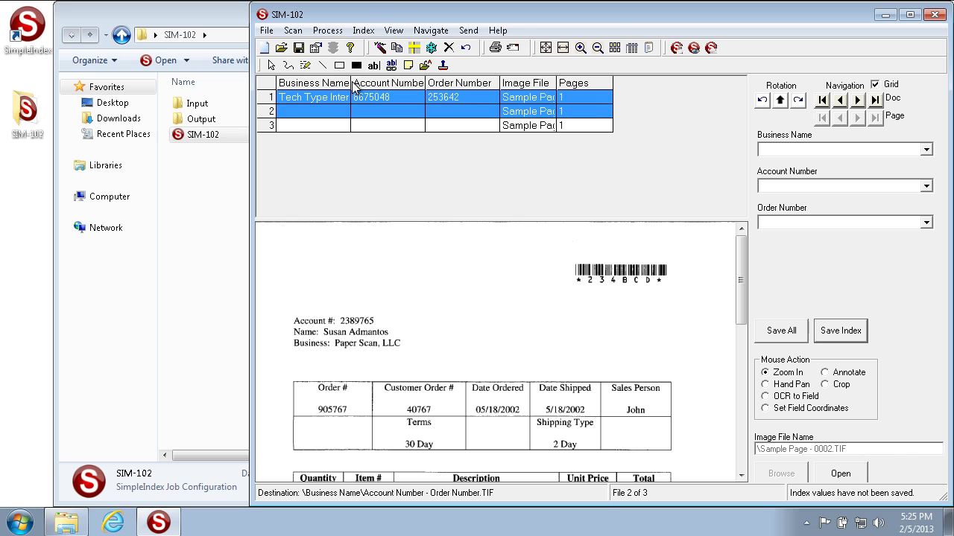
left_click_drag(350, 83, 386, 84)
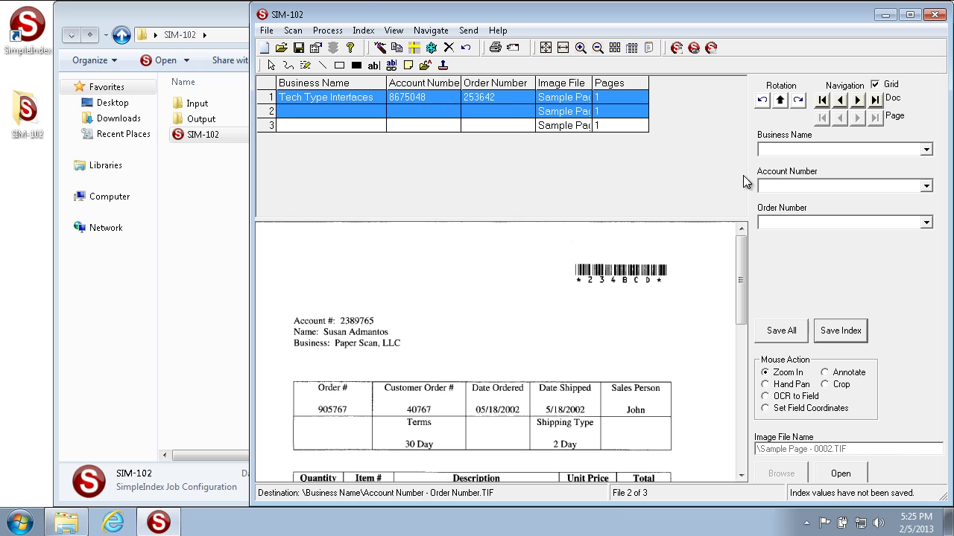
Step: Save invoice 2 as Paper Scan, LLC with its account and order numbers
left_click(833, 151)
type("Paper Scan, LLC")
key("Tab")
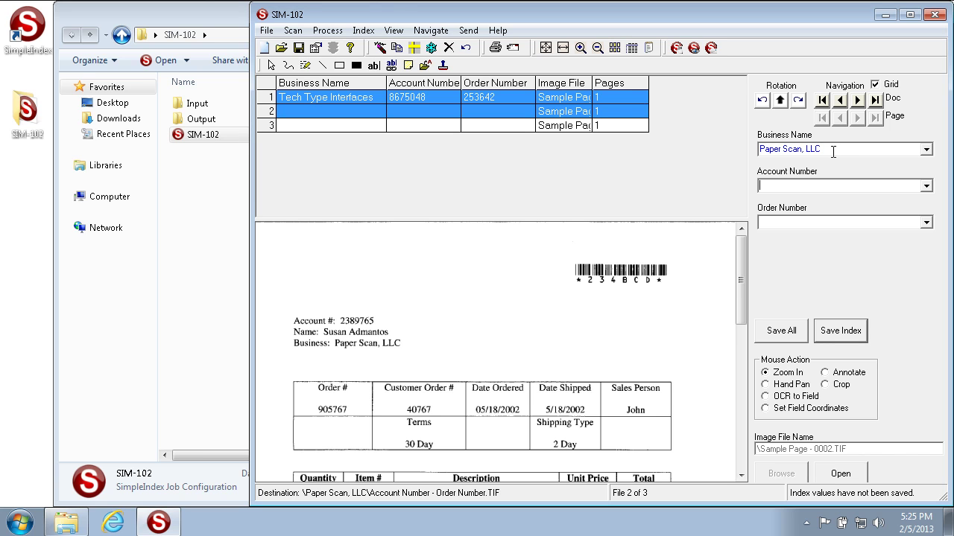
type("2389765")
key("Tab")
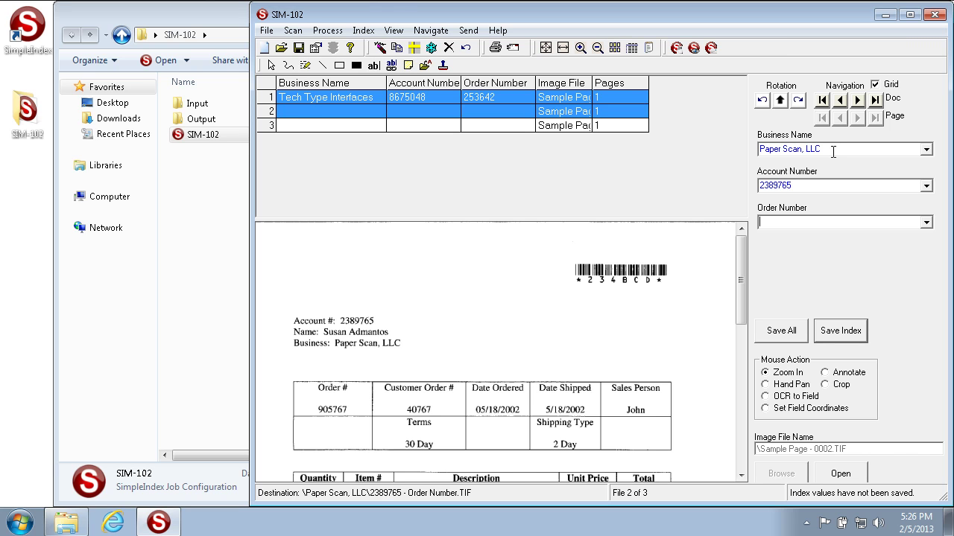
type("905767")
left_click(807, 187)
left_click(814, 187)
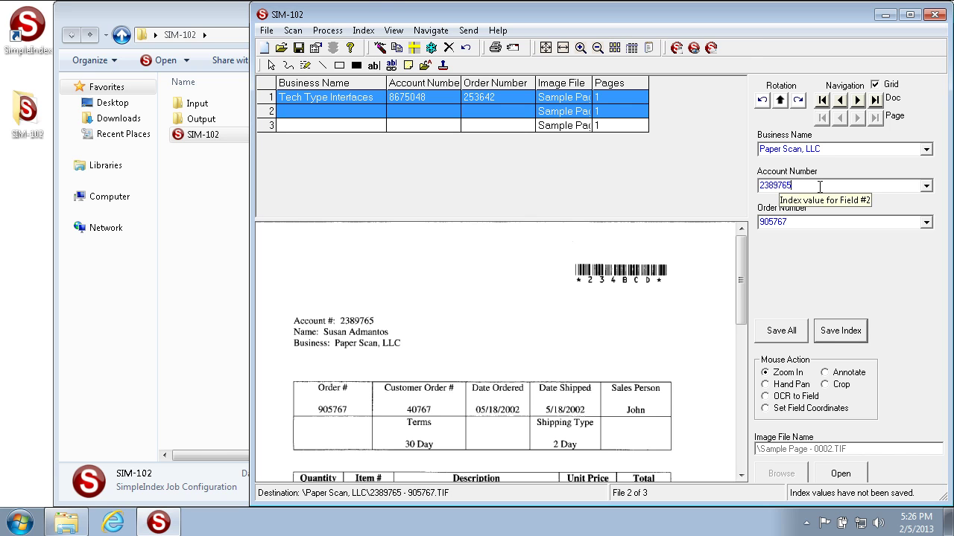
left_click(330, 113)
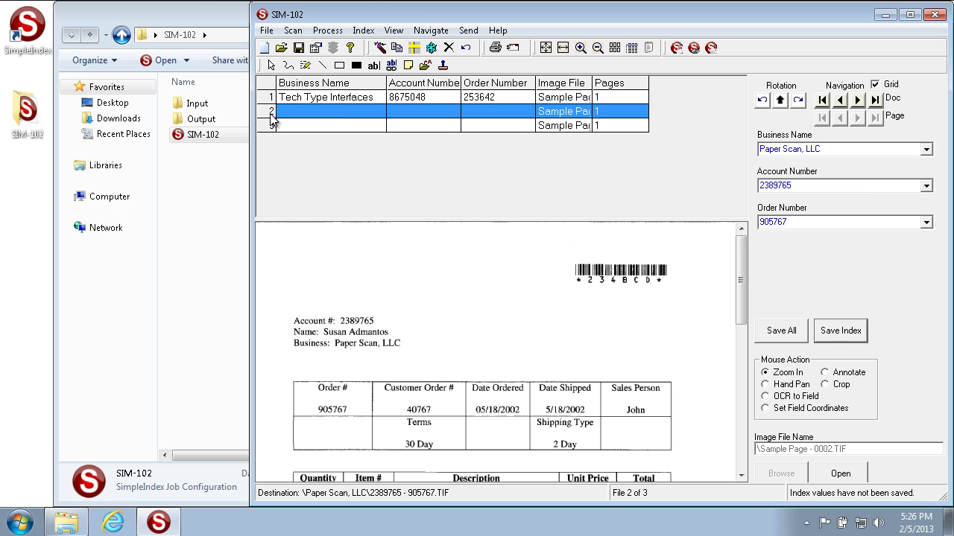
left_click(860, 330)
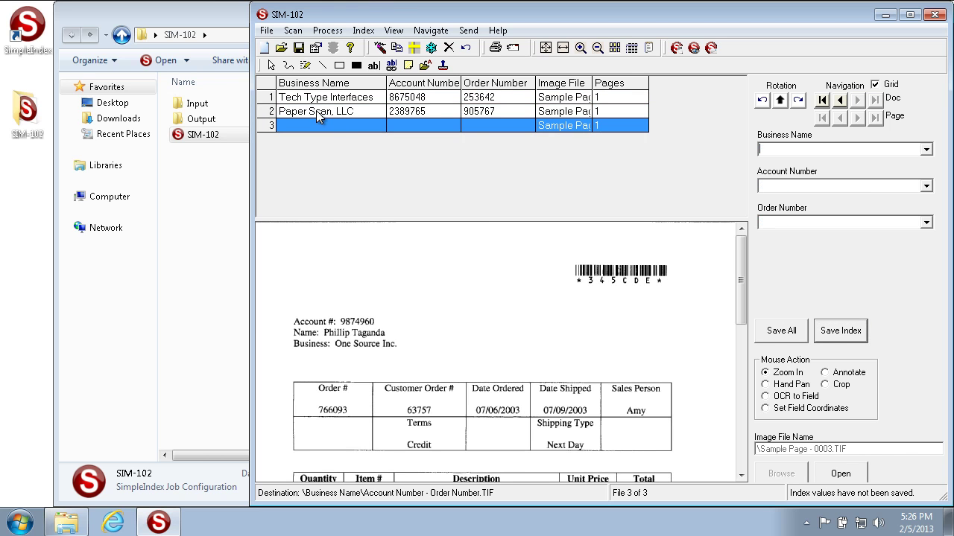
Step: Step back to review the second invoice's saved values, then return to the third
left_click(839, 100)
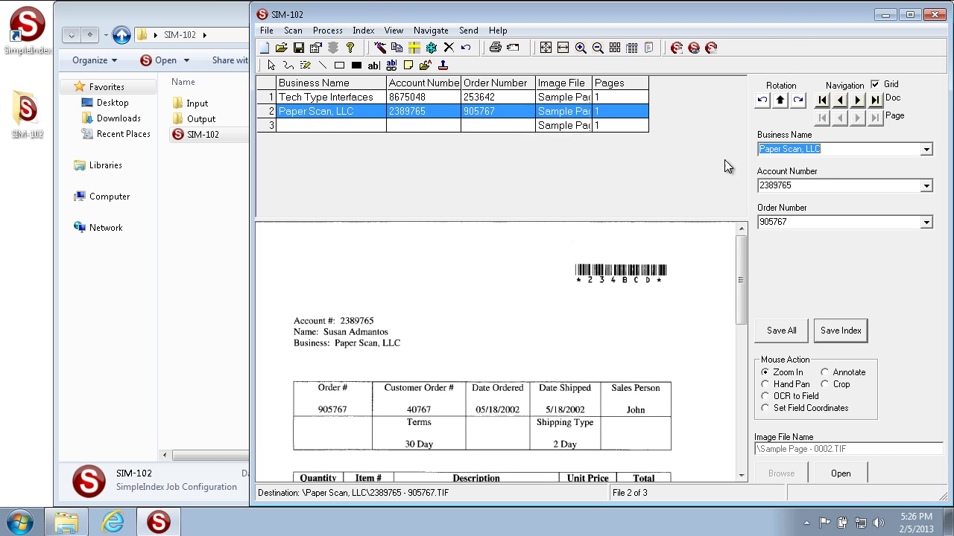
left_click(812, 186)
left_click(857, 101)
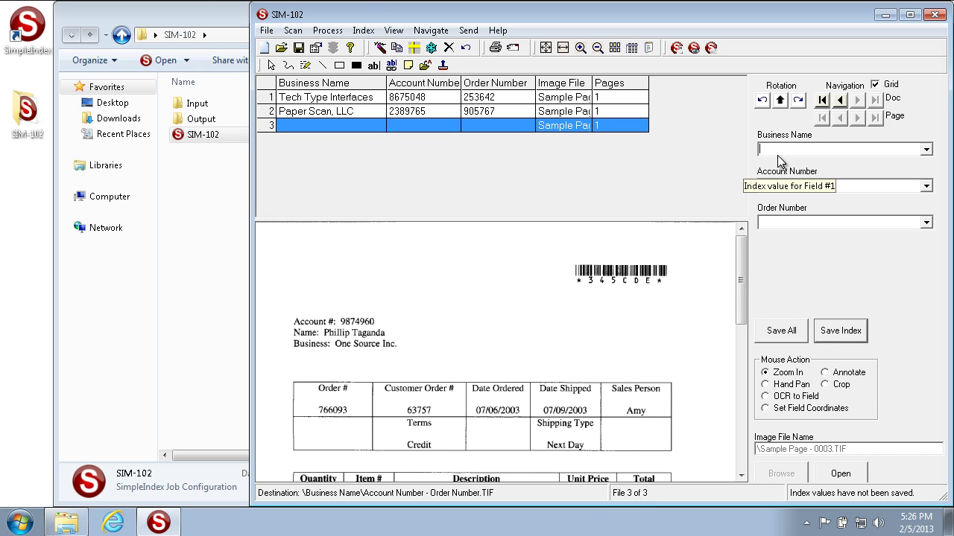
Step: Save invoice 3 as One Source Inc. with its account and order numbers, then release the batch
type("One Source Inc.")
key("Tab")
type("987")
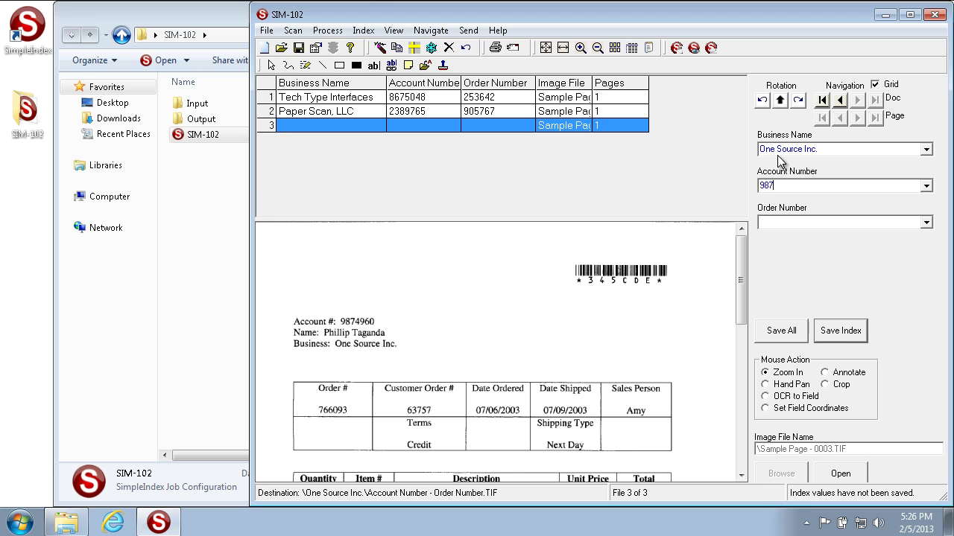
type("4960")
key("Tab")
type("766093")
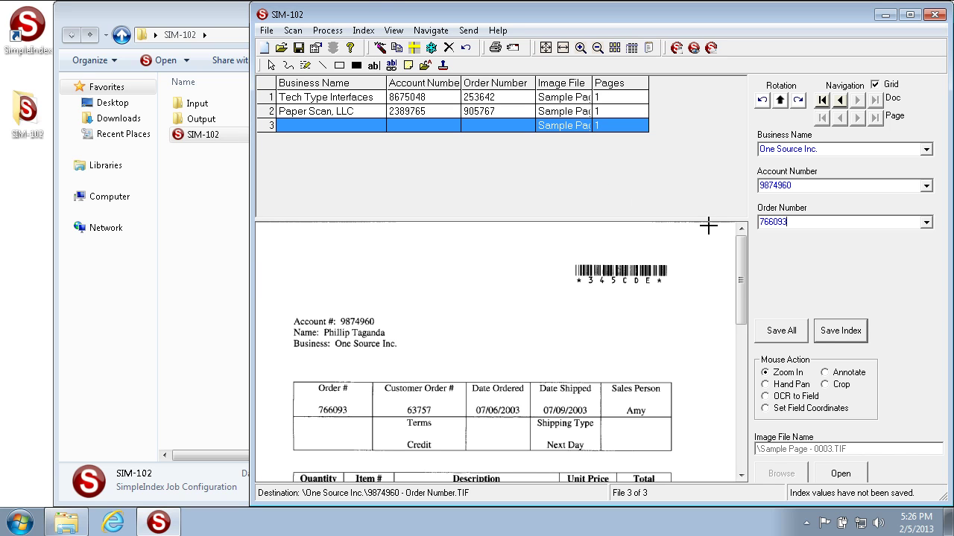
left_click(850, 331)
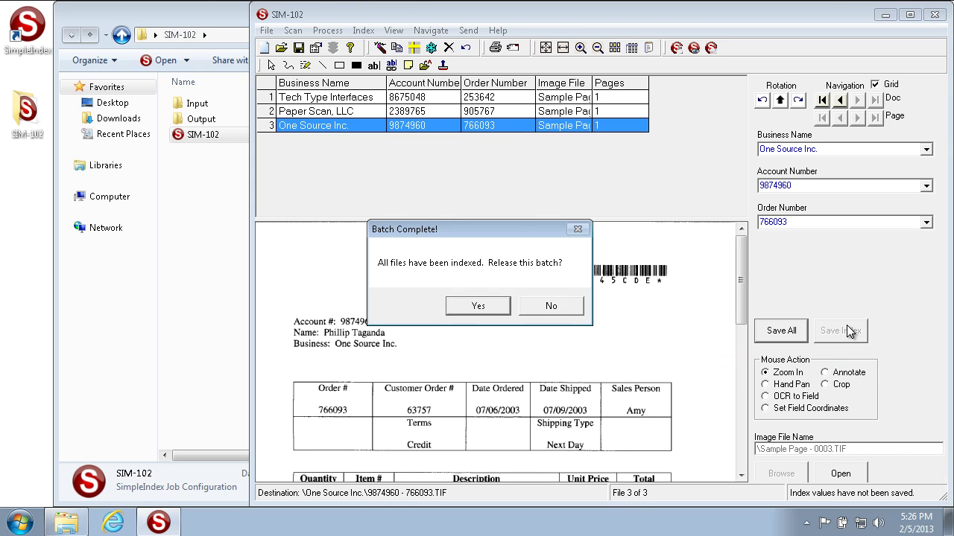
left_click(484, 304)
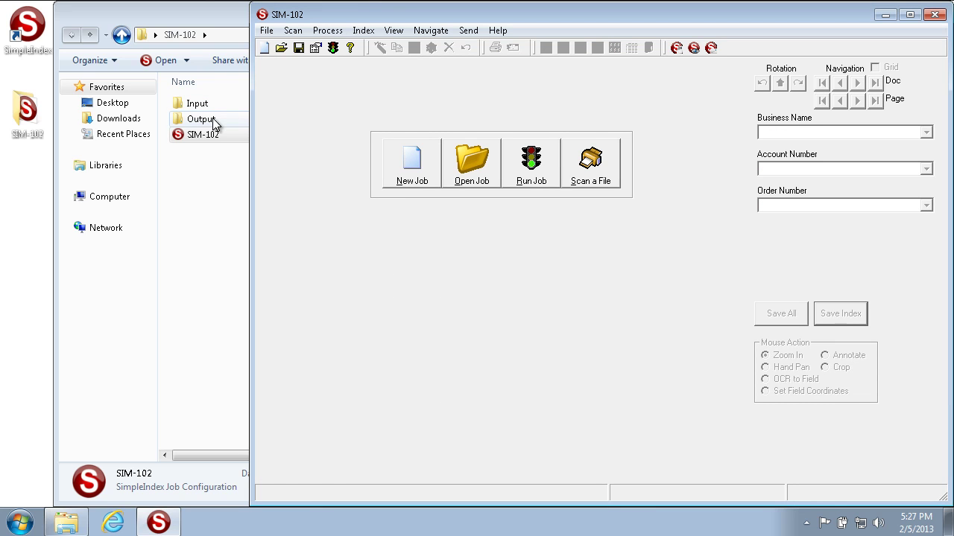
Step: Open Output and check the One Source Inc, Paper Scan, LLC and Tech Type Interfaces subfolders
left_click(212, 187)
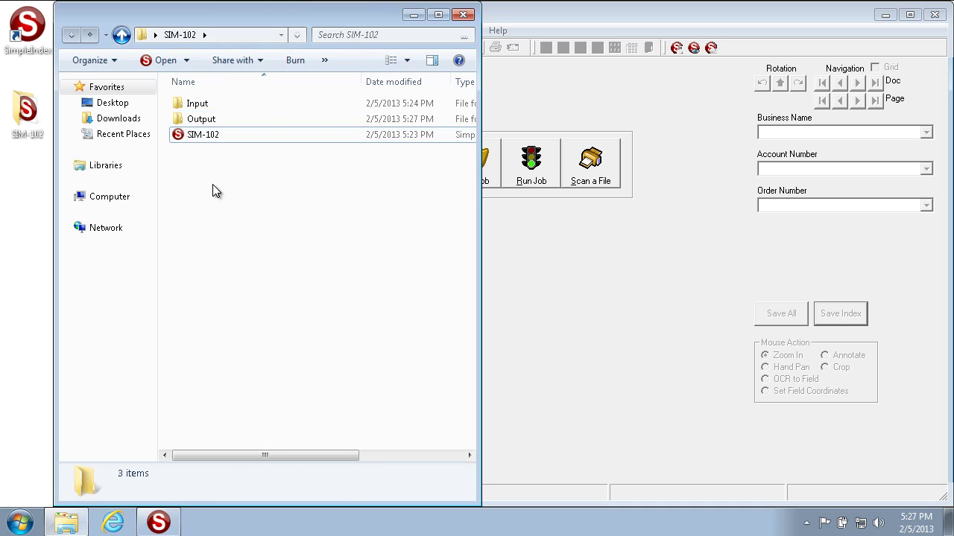
double_click(210, 119)
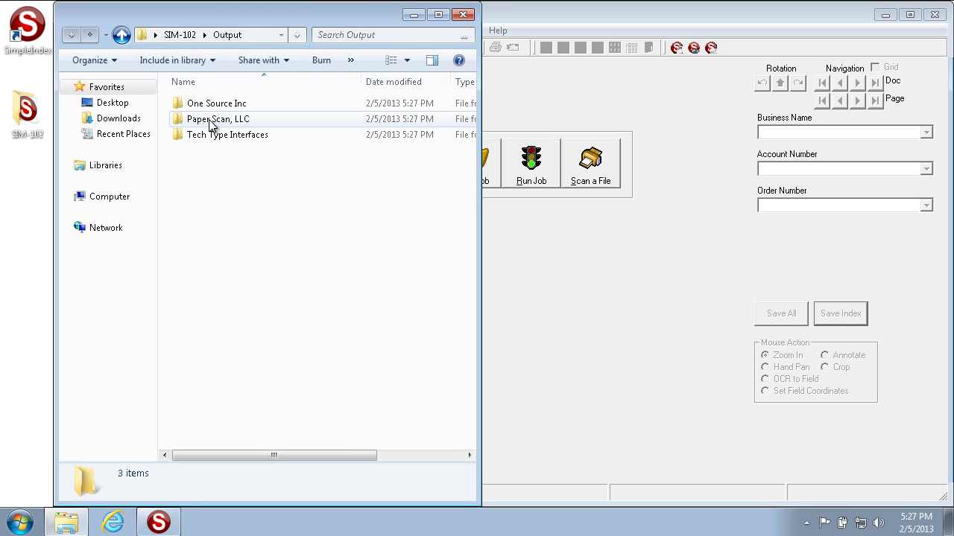
key("Down")
key("Down")
key("Down")
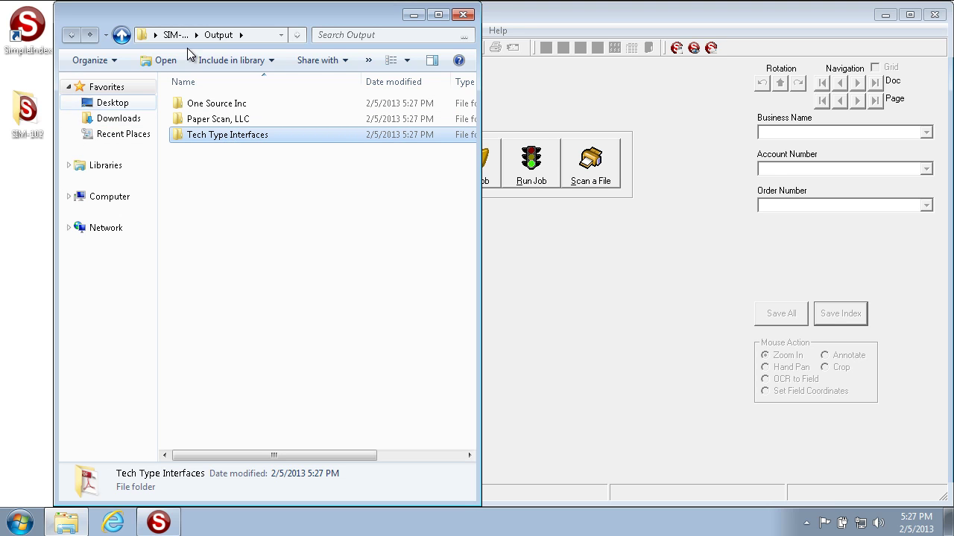
double_click(208, 105)
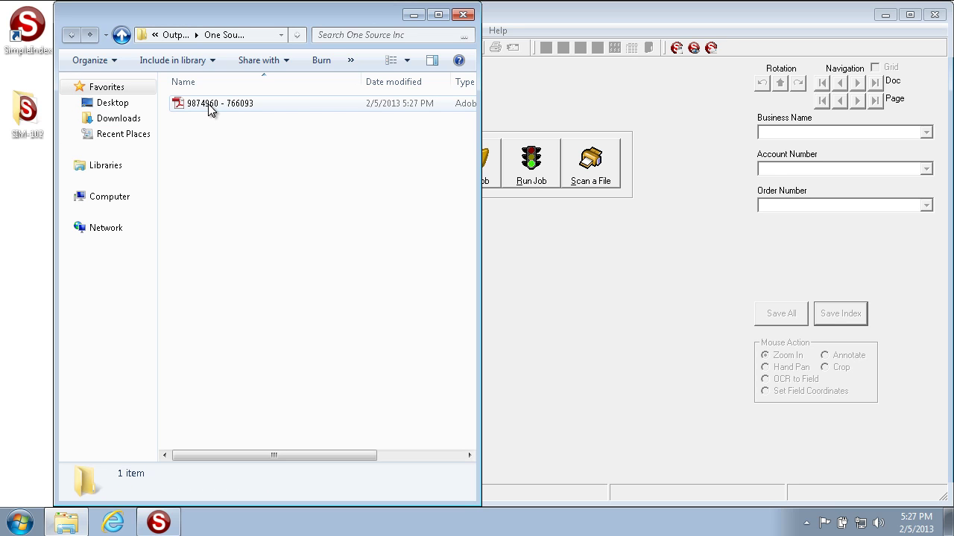
key("BackSpace")
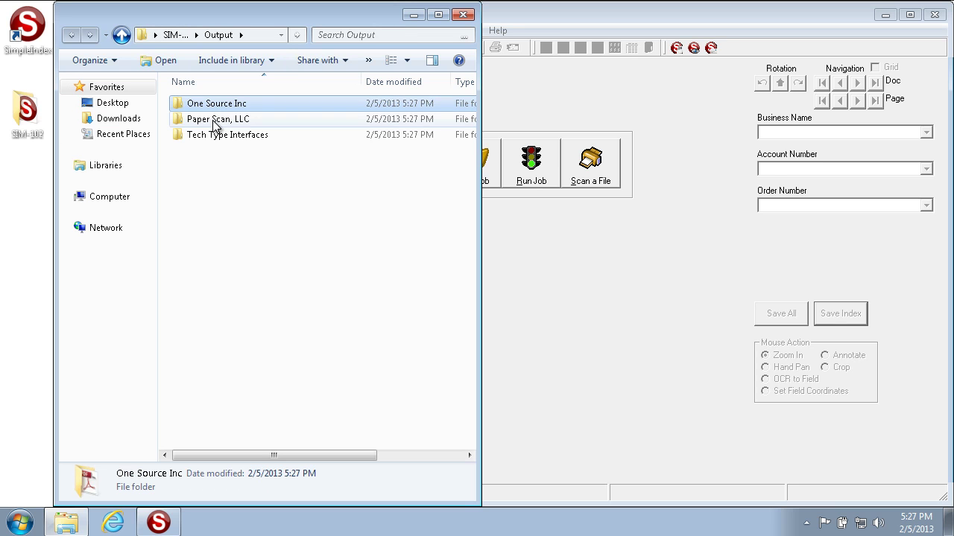
double_click(214, 120)
key("BackSpace")
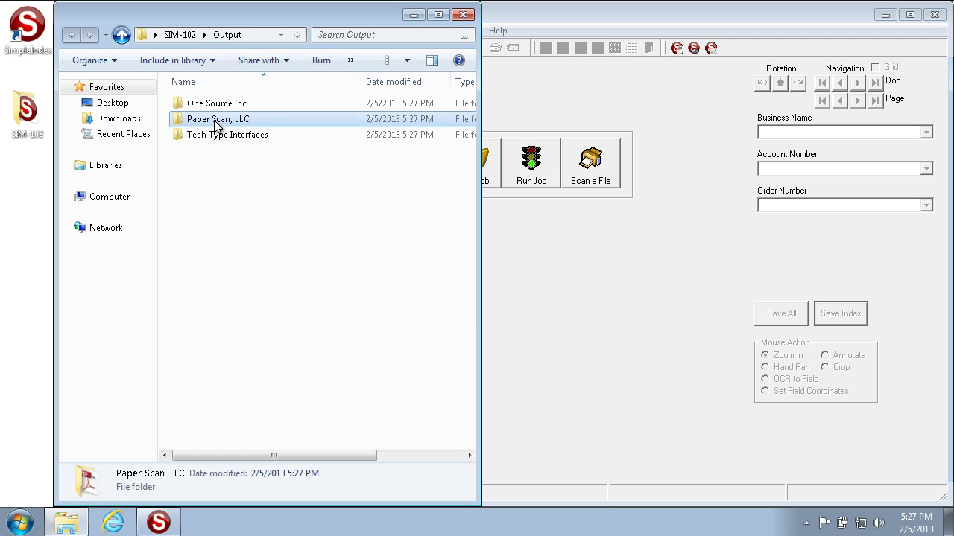
double_click(216, 136)
key("BackSpace")
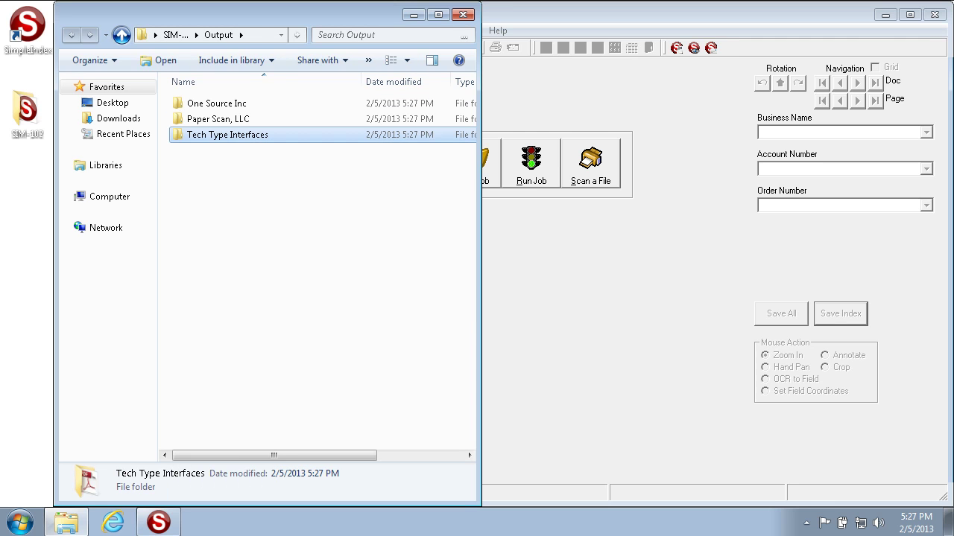